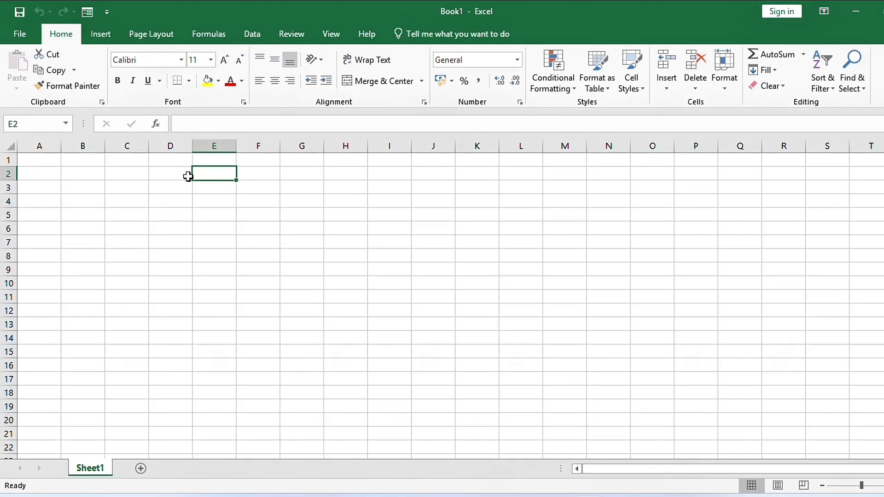
pyautogui.click(130, 181)
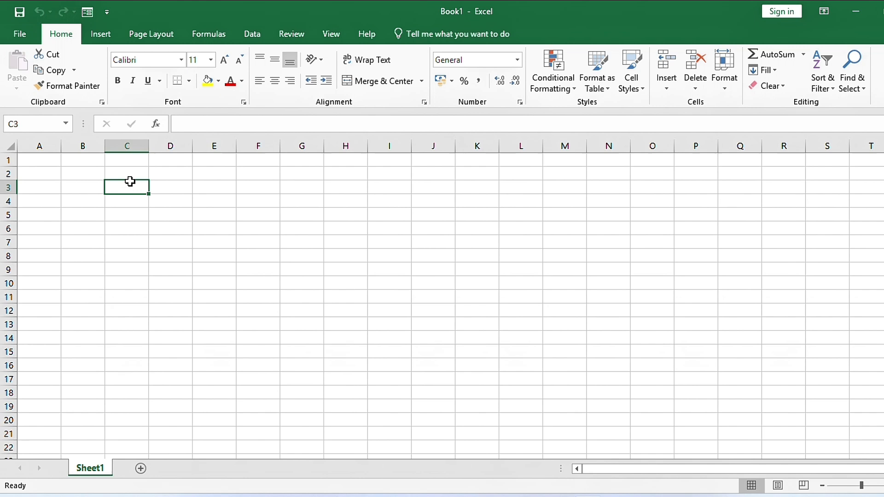
pyautogui.click(50, 173)
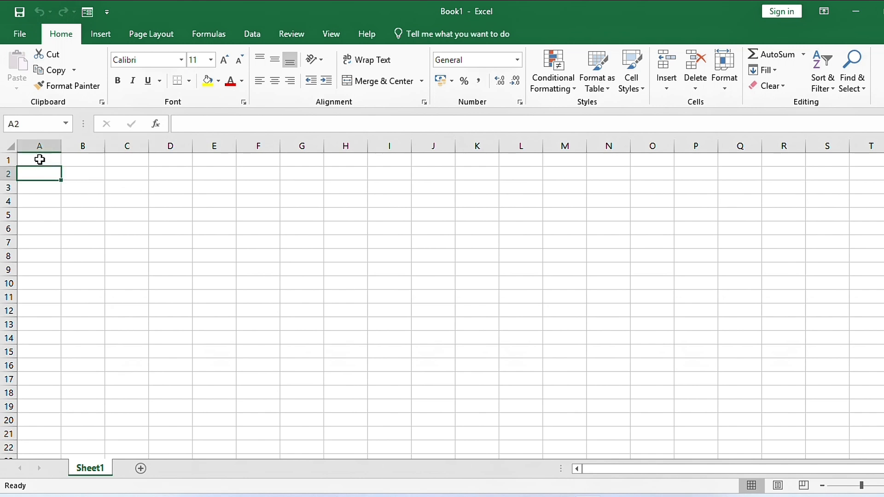
pyautogui.click(40, 158)
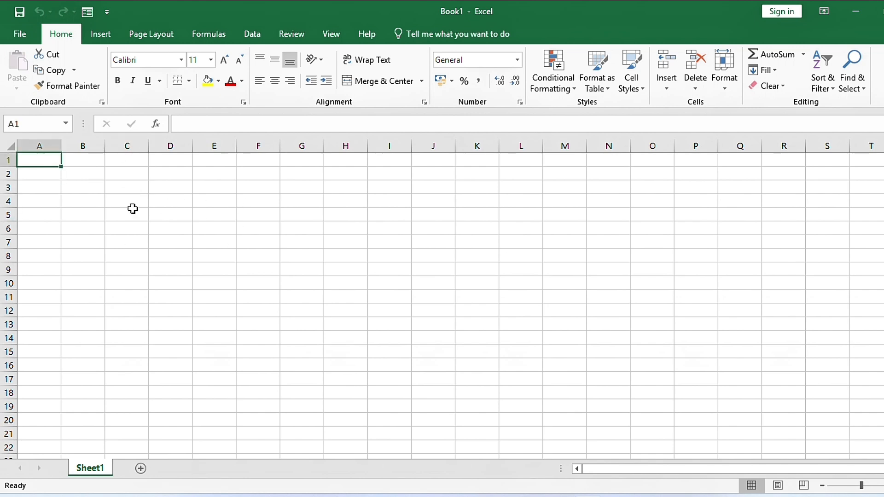
# Step: Enter the title BANK LOAN DATA in cell D1
pyautogui.click(184, 160)
pyautogui.write('BANK LOAN DATA')
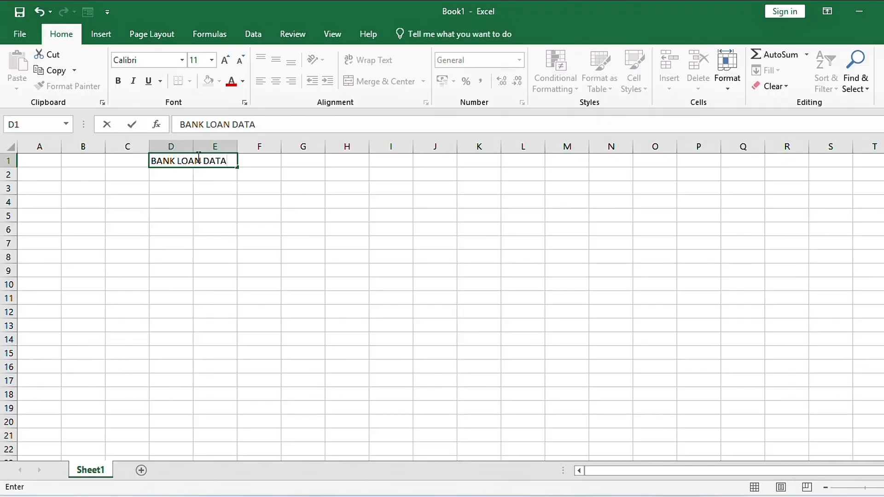
pyautogui.press('Return')
pyautogui.press('Return')
pyautogui.click(236, 226)
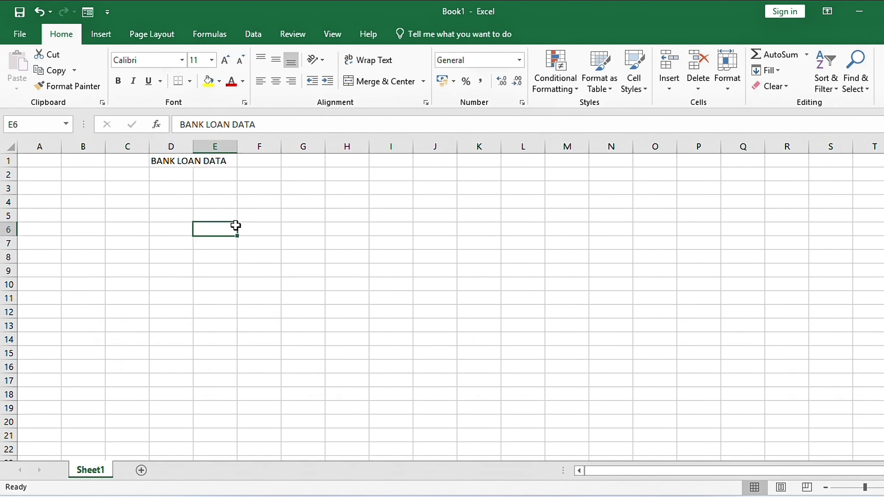
# Step: Increase the title's font size to 22 and merge and center it across A1:M1
pyautogui.click(175, 162)
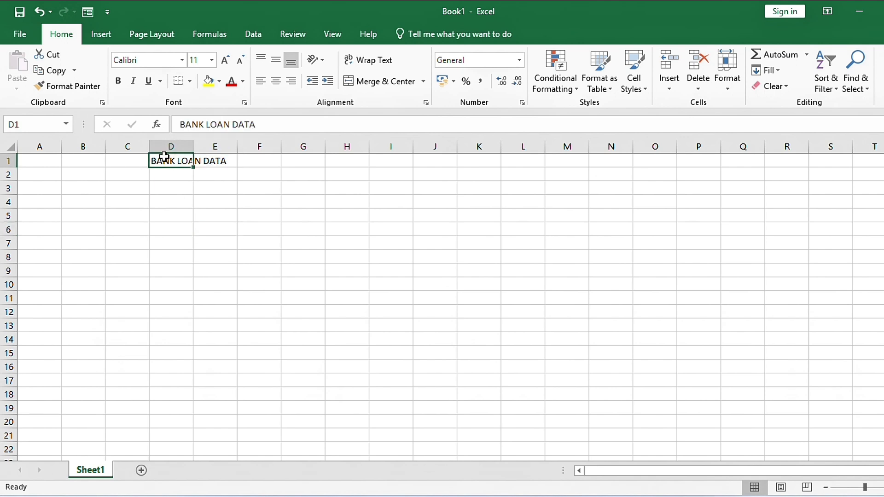
pyautogui.click(225, 60)
pyautogui.click(224, 61)
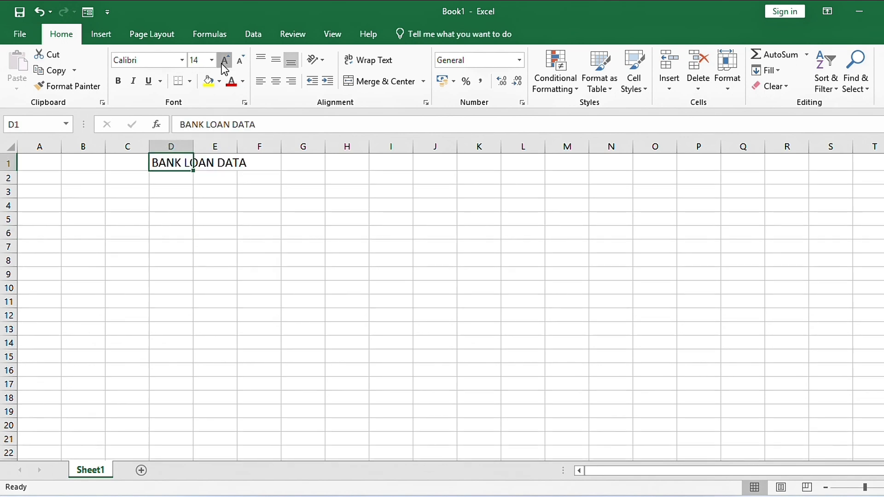
pyautogui.click(225, 60)
pyautogui.click(225, 61)
pyautogui.click(224, 60)
pyautogui.click(225, 61)
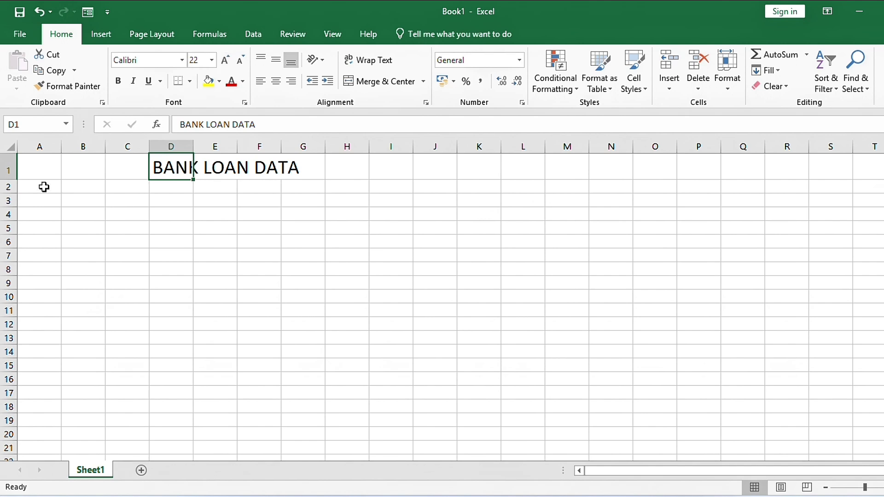
pyautogui.moveTo(40, 168); pyautogui.dragTo(548, 156)
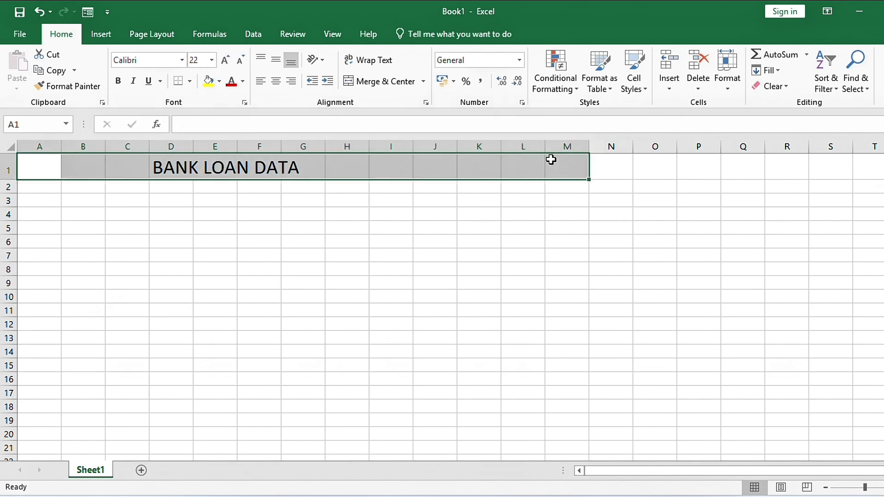
pyautogui.click(364, 83)
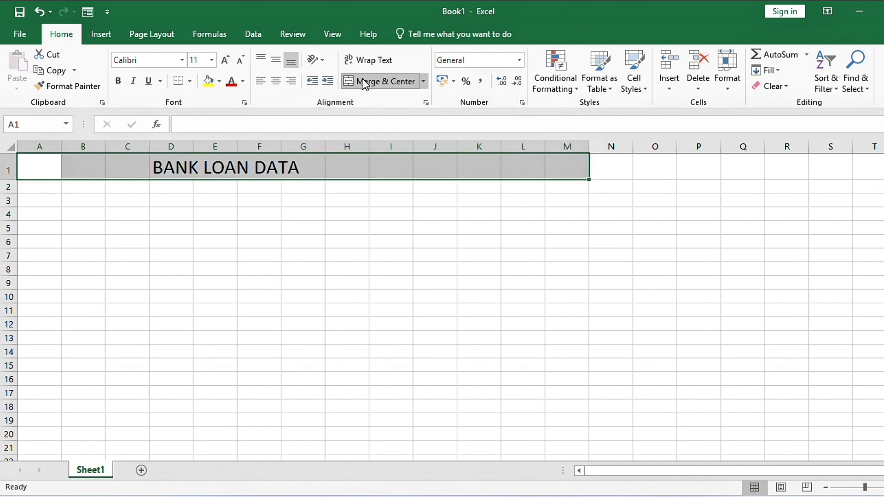
# Step: Enter the column headers S.NO, Client Name, Loan Type and Loan Amt. in cells A2:D2
pyautogui.click(35, 185)
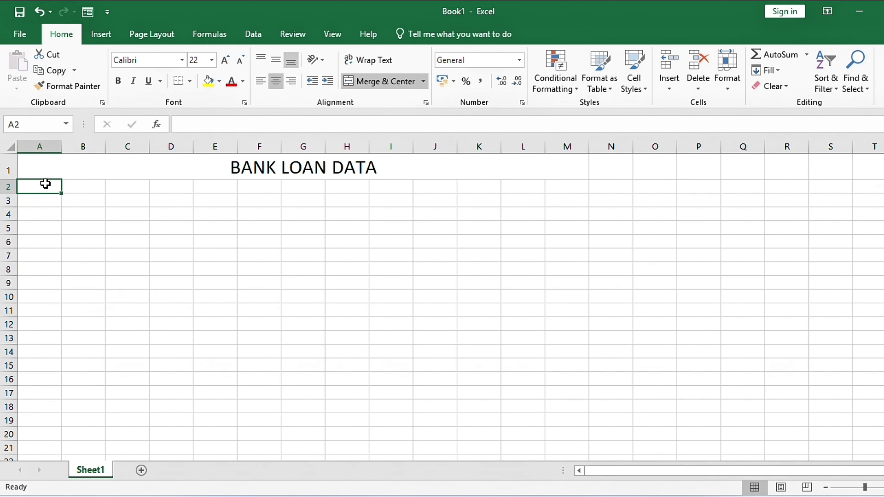
pyautogui.moveTo(45, 183)
pyautogui.mouseDown()
pyautogui.moveTo(63, 187)
pyautogui.moveTo(53, 194)
pyautogui.mouseUp()
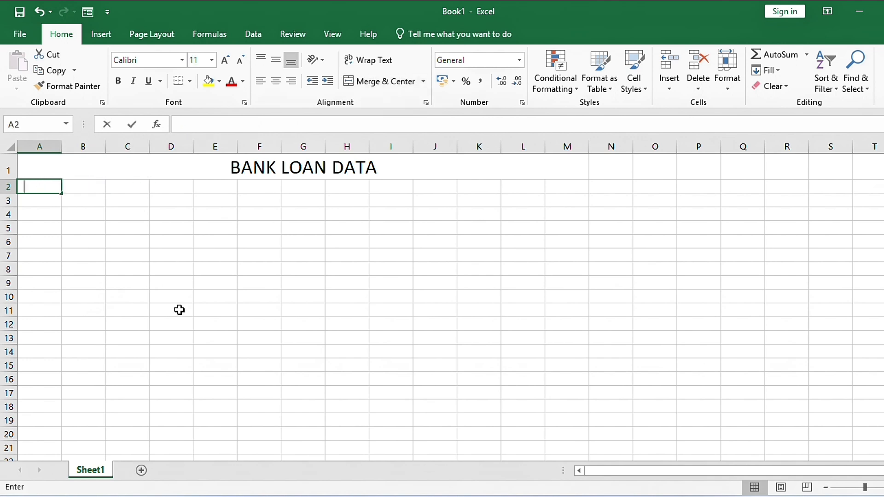
pyautogui.write('S.NO')
pyautogui.press('Tab')
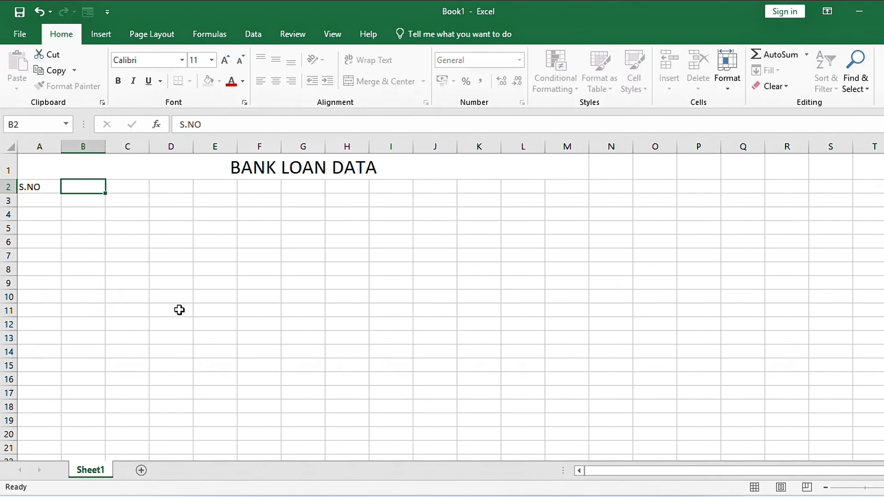
pyautogui.write('Client Nam')
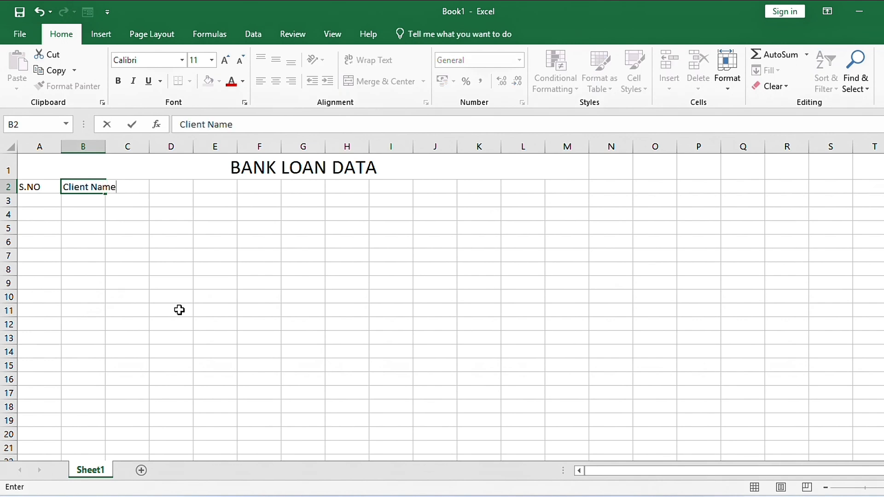
pyautogui.write('e')
pyautogui.press('Tab')
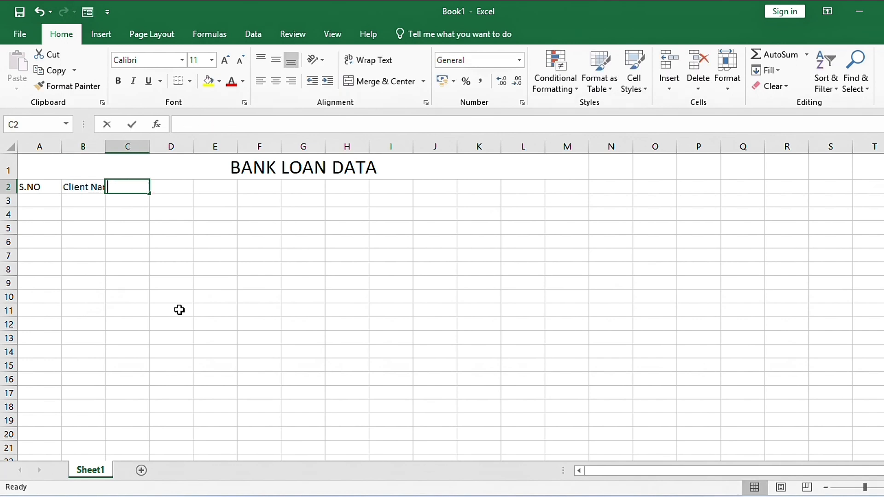
pyautogui.write('Loan Typ')
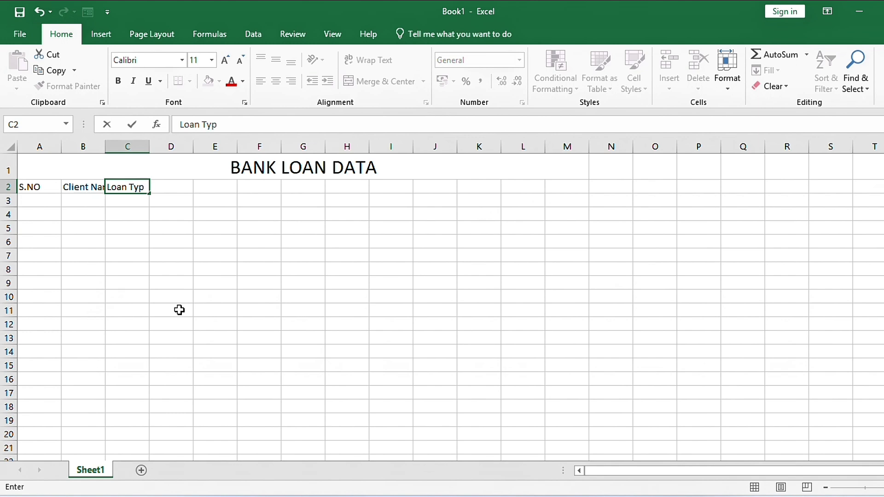
pyautogui.write('e')
pyautogui.press('Tab')
pyautogui.write('Loa')
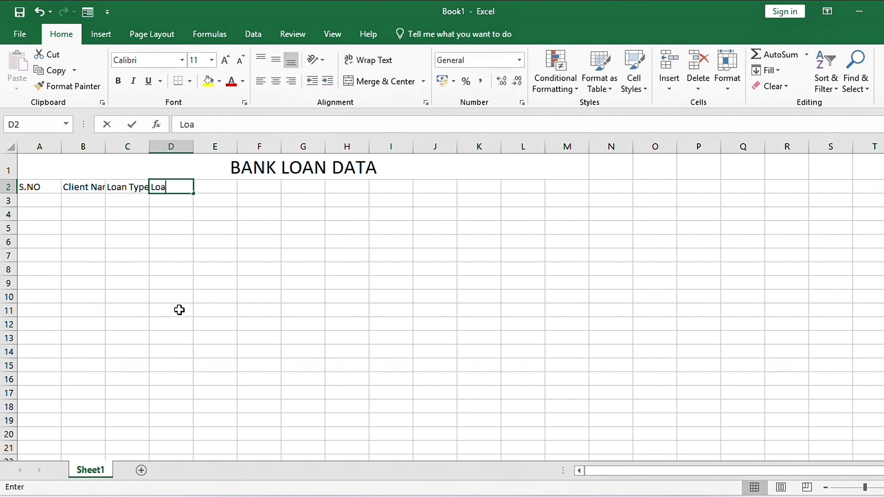
pyautogui.write('n Amt.')
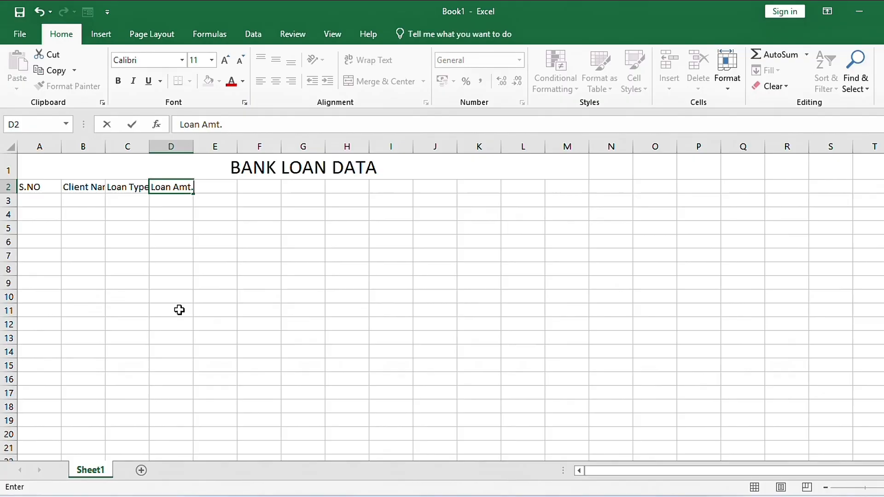
pyautogui.press('Tab')
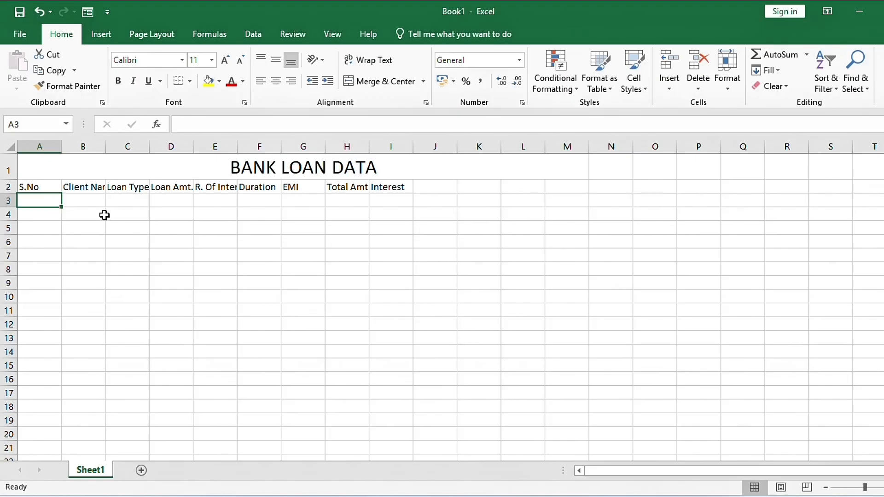
# Step: Widen columns B to E, G and H so that the row 2 headers fit
pyautogui.click(45, 187)
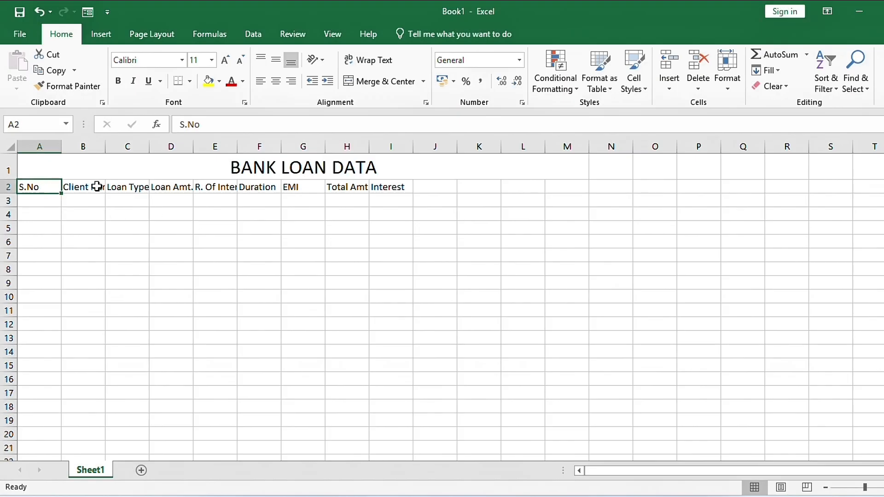
pyautogui.moveTo(111, 147); pyautogui.dragTo(308, 146)
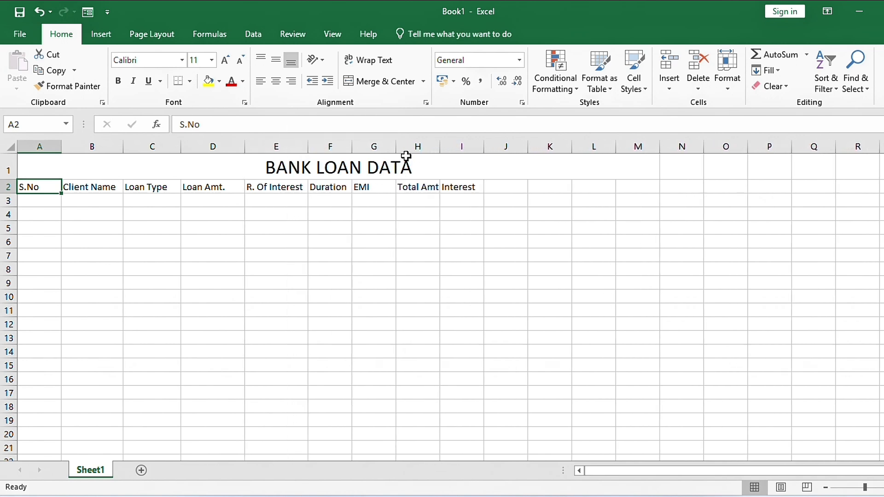
pyautogui.moveTo(395, 150); pyautogui.dragTo(462, 147)
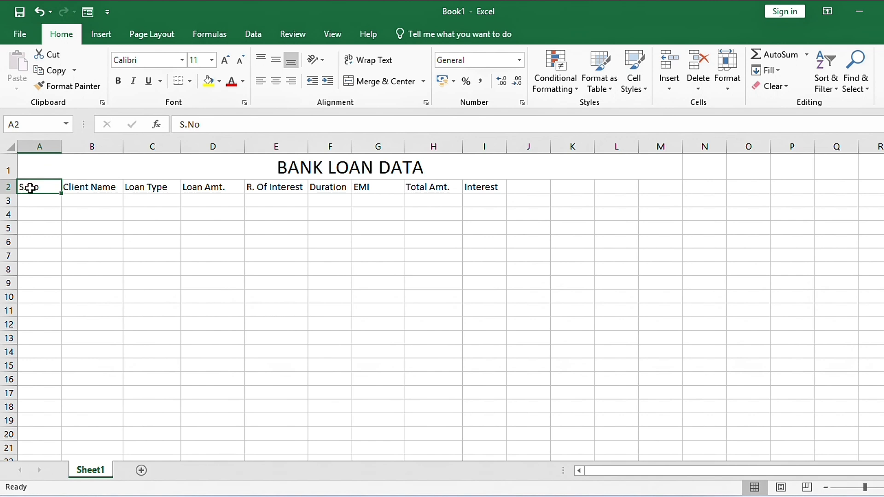
# Step: Apply All Borders to the header row A2:I2 and to the whole table range A2:I17
pyautogui.moveTo(32, 190); pyautogui.dragTo(479, 181)
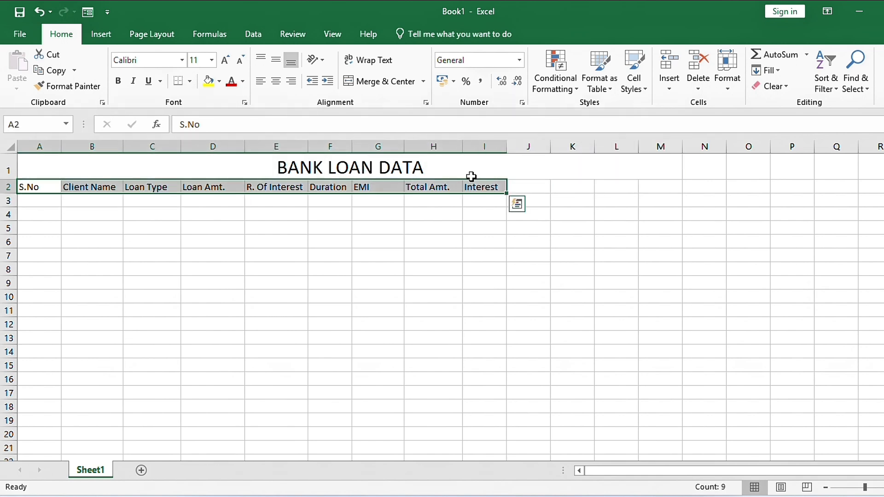
pyautogui.click(190, 81)
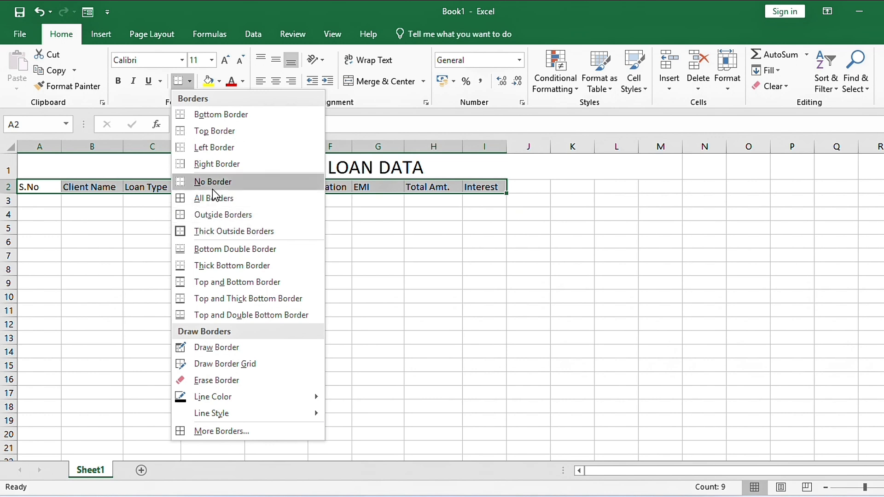
pyautogui.click(212, 198)
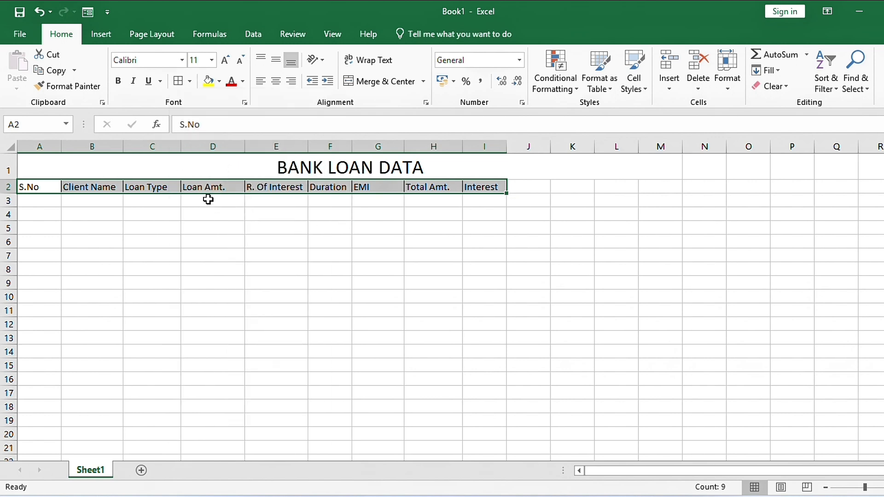
pyautogui.moveTo(28, 187); pyautogui.dragTo(501, 392)
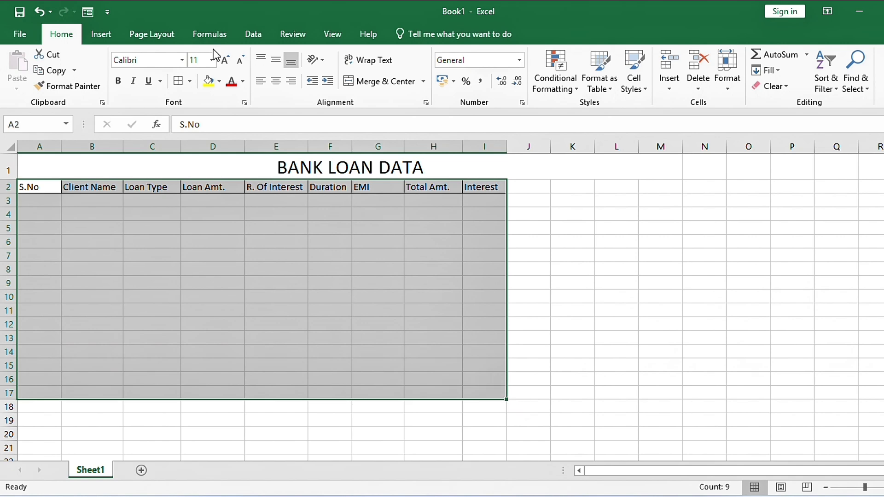
pyautogui.click(175, 81)
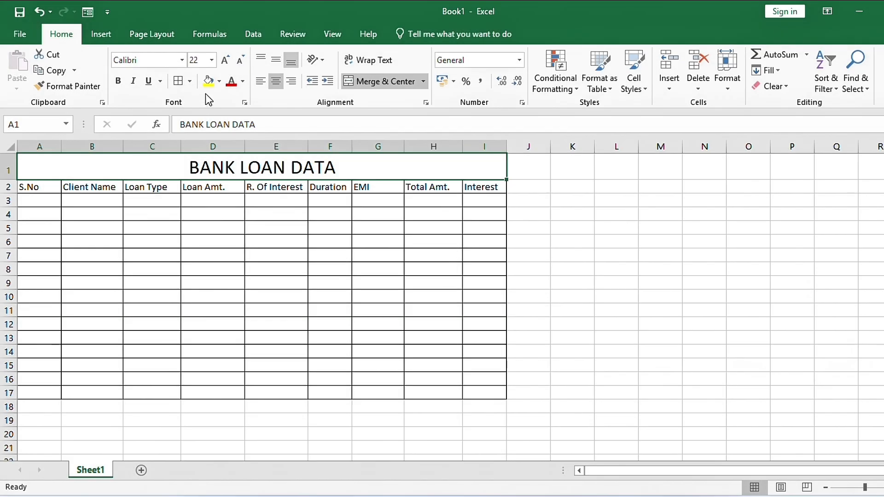
# Step: Format the merged title cell with a green fill and bold yellow text
pyautogui.click(243, 82)
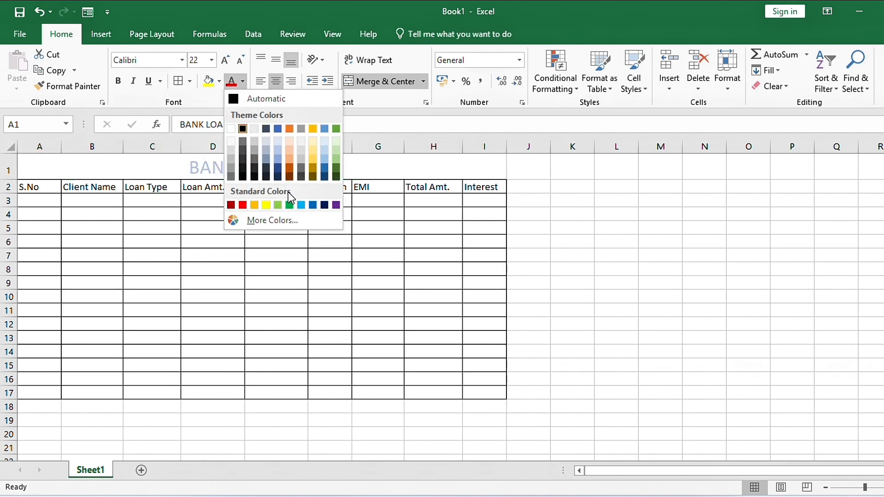
pyautogui.click(289, 204)
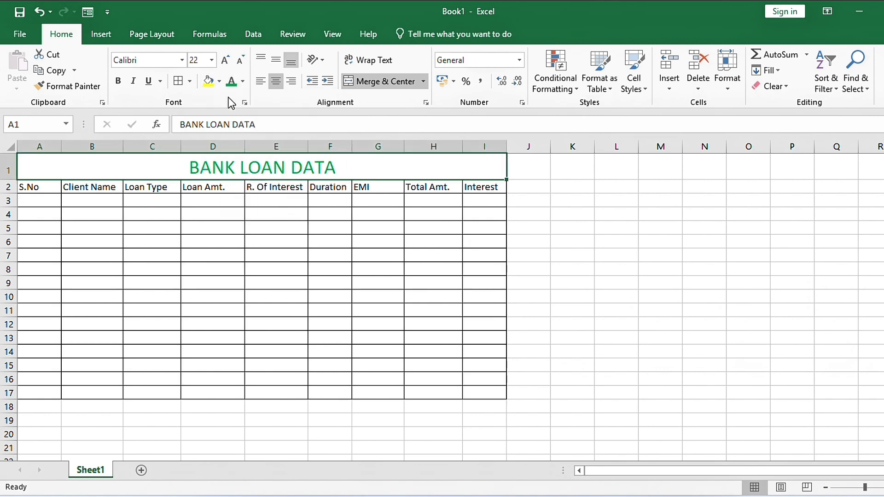
pyautogui.click(221, 82)
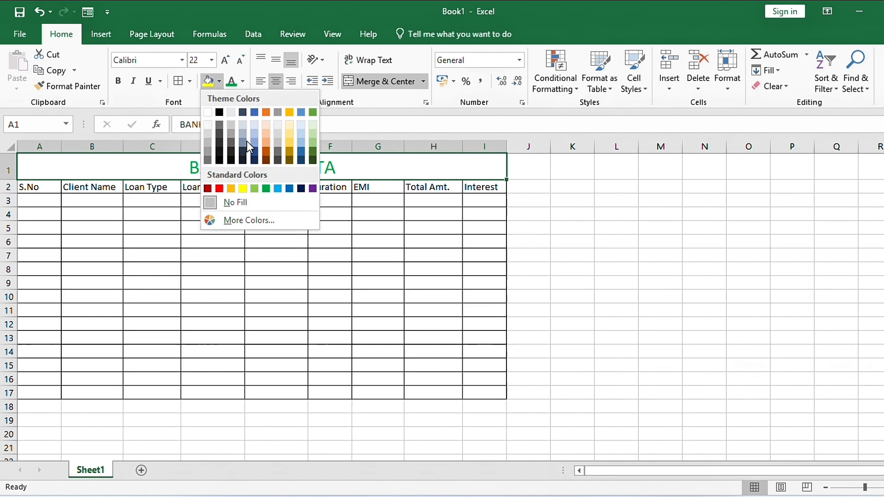
pyautogui.click(268, 187)
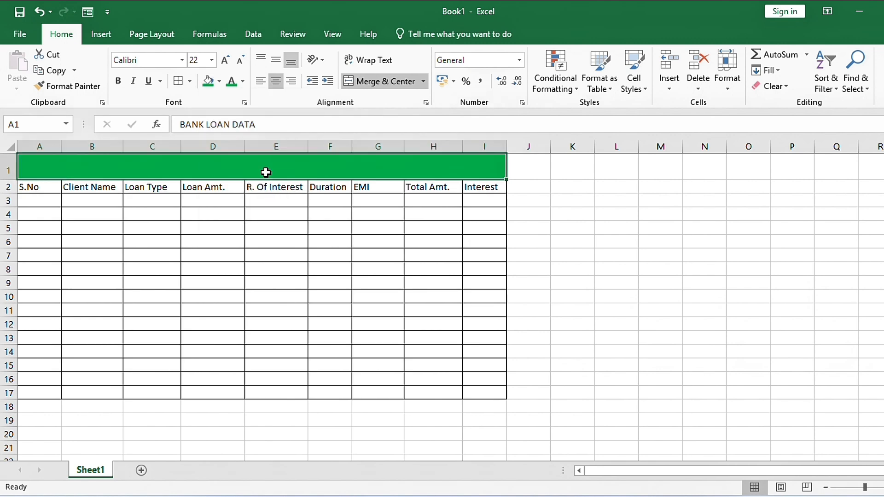
pyautogui.click(242, 81)
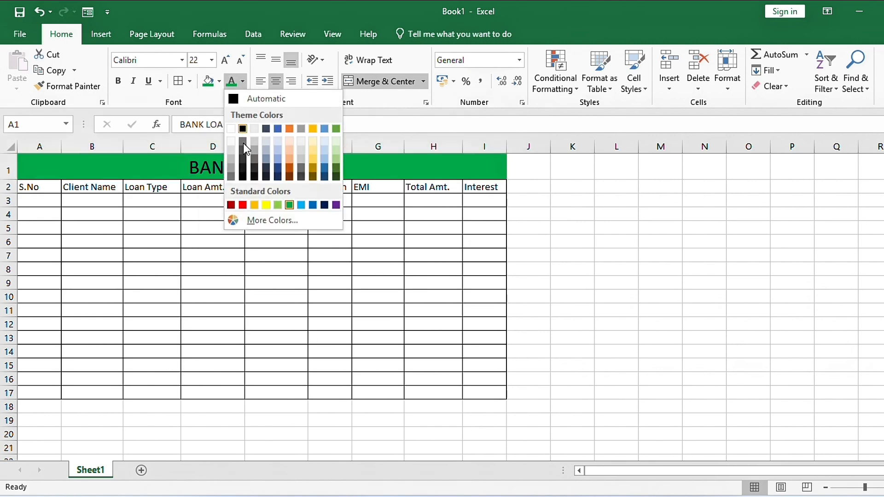
pyautogui.click(266, 205)
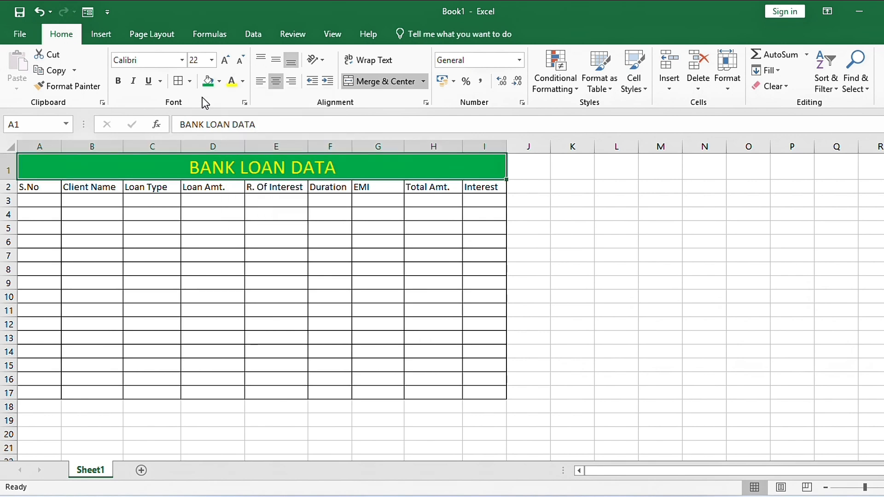
pyautogui.click(118, 81)
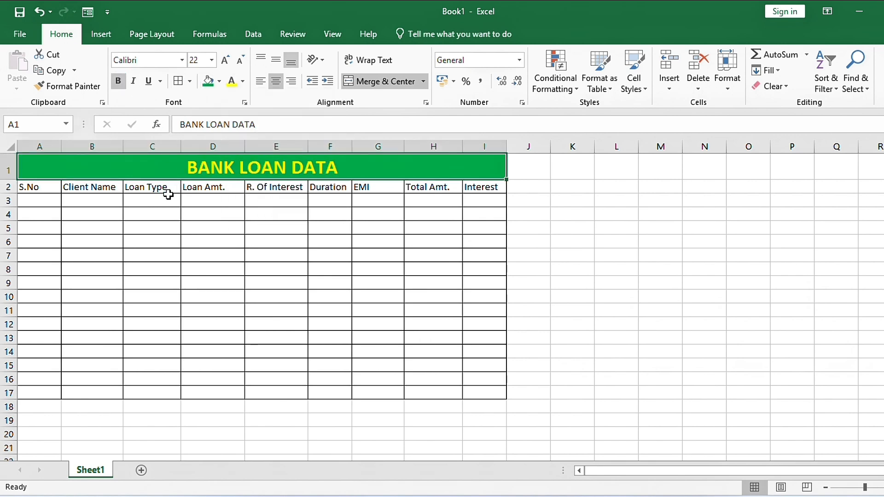
# Step: Format the header row A2:I2 with bold red text on a yellow fill
pyautogui.moveTo(30, 185); pyautogui.dragTo(468, 187)
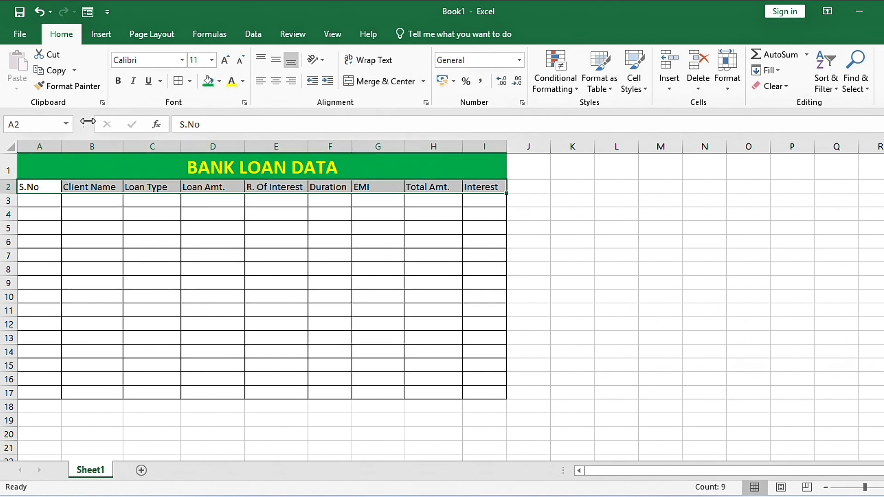
pyautogui.click(118, 81)
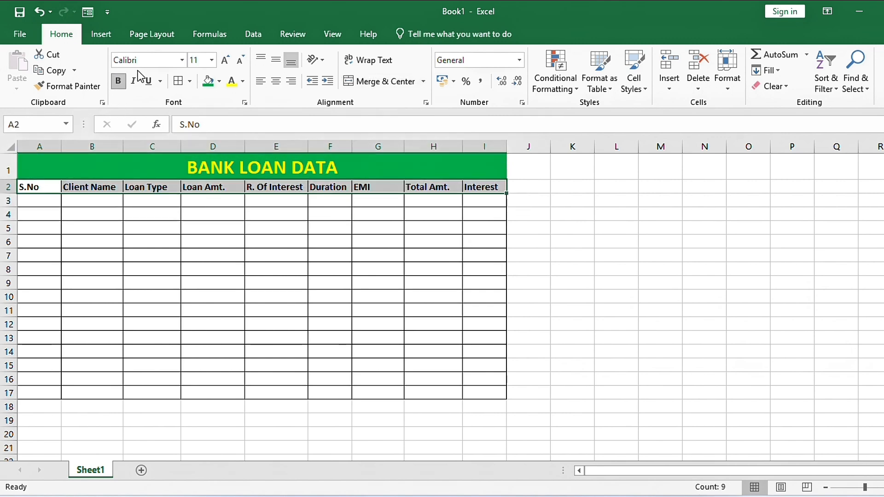
pyautogui.click(219, 81)
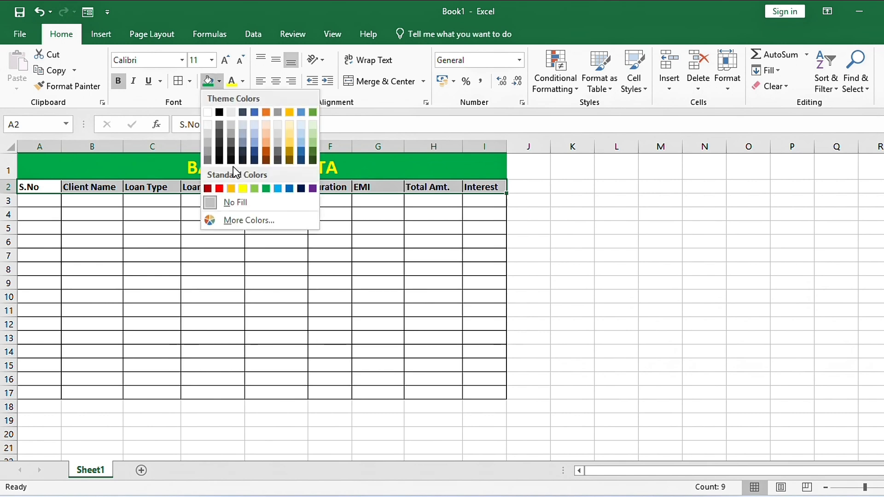
pyautogui.click(241, 187)
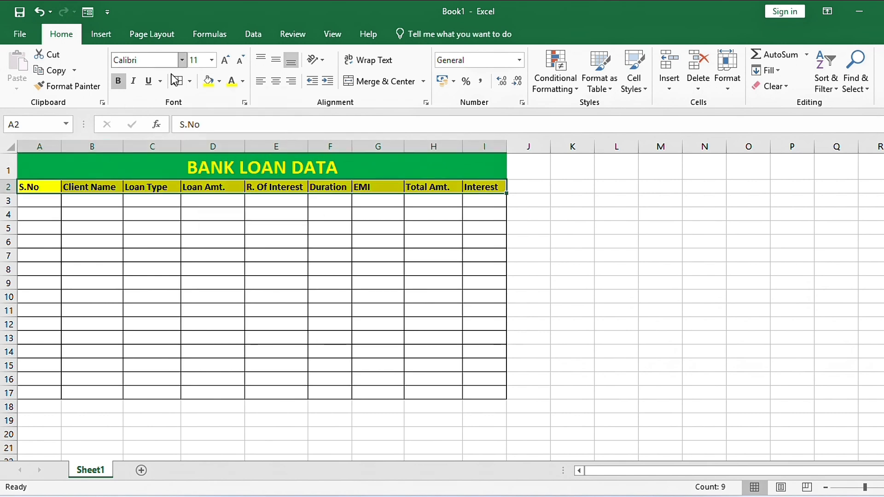
pyautogui.click(219, 81)
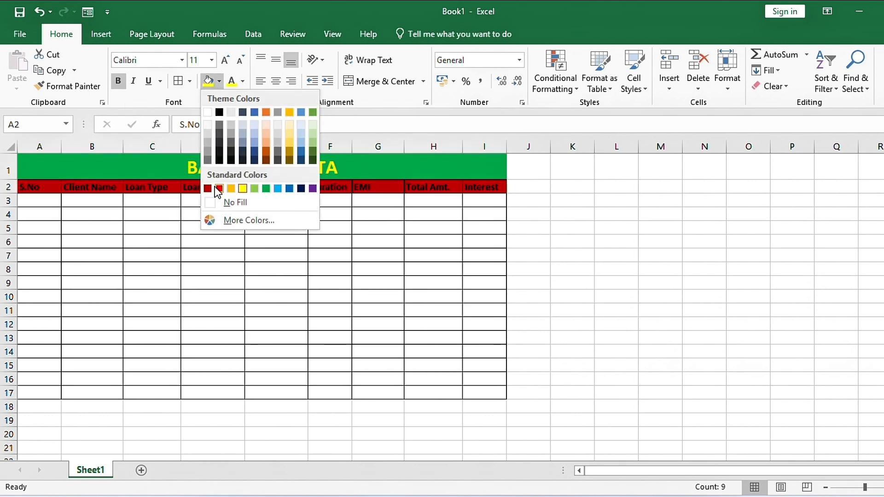
pyautogui.click(242, 81)
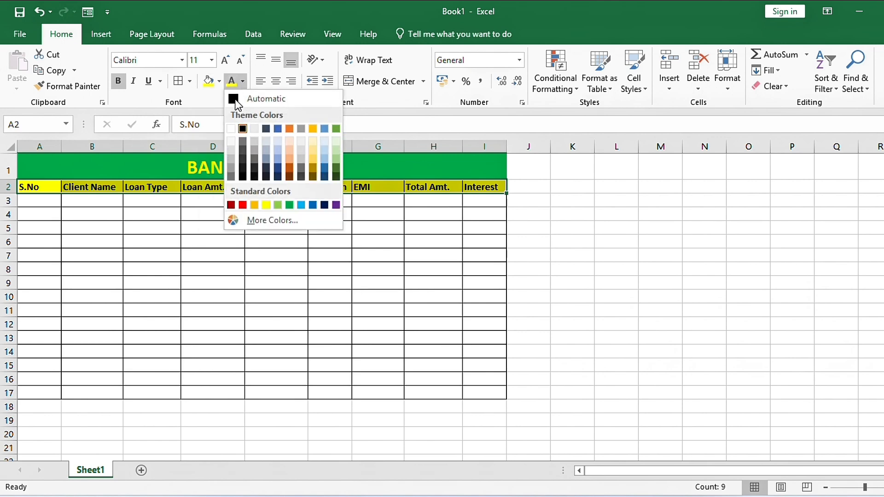
pyautogui.click(242, 205)
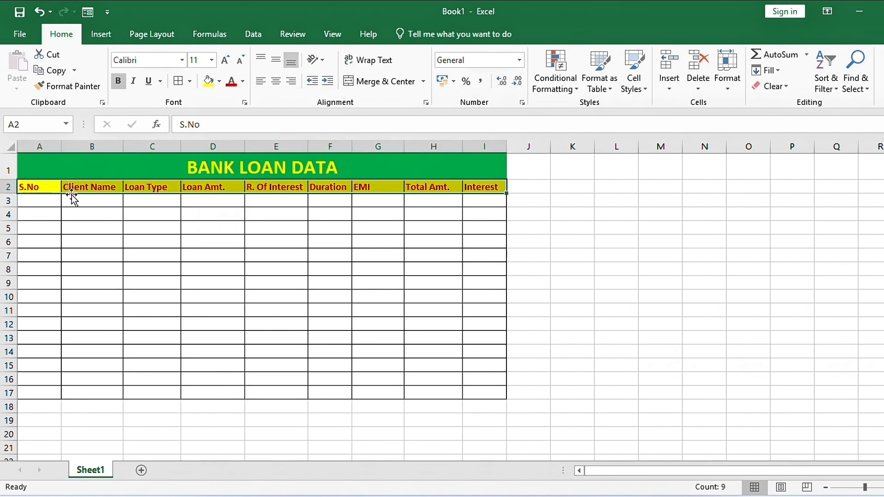
# Step: Number the S.No column from 1 to 15 in cells A3:A17 by entering 1 and 2 and filling the series down
pyautogui.click(32, 202)
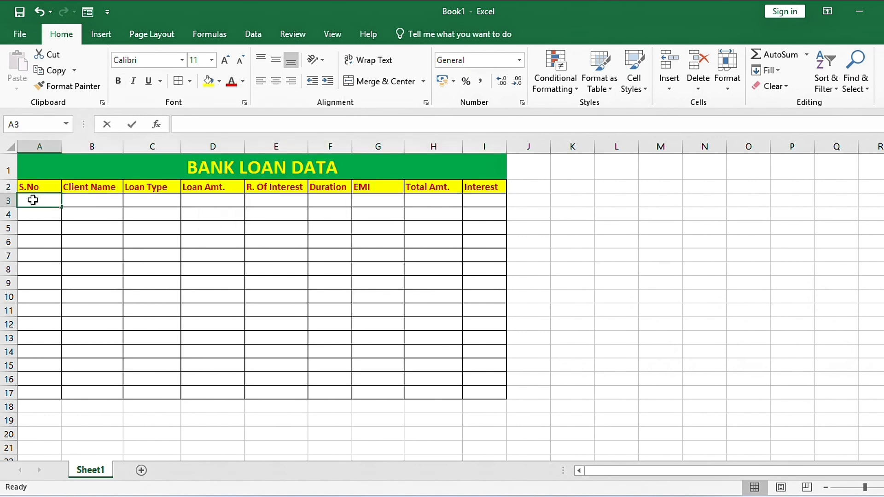
pyautogui.write('1')
pyautogui.press('Return')
pyautogui.write('2')
pyautogui.press('Return')
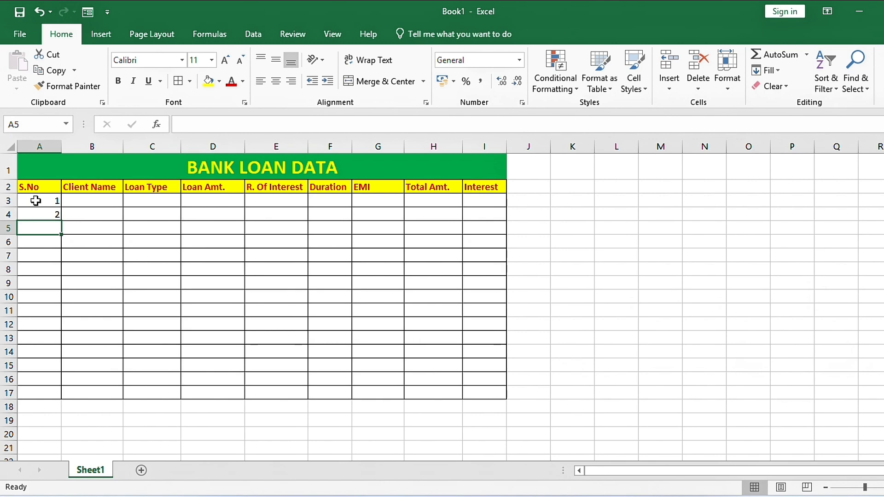
pyautogui.moveTo(36, 200); pyautogui.dragTo(45, 398)
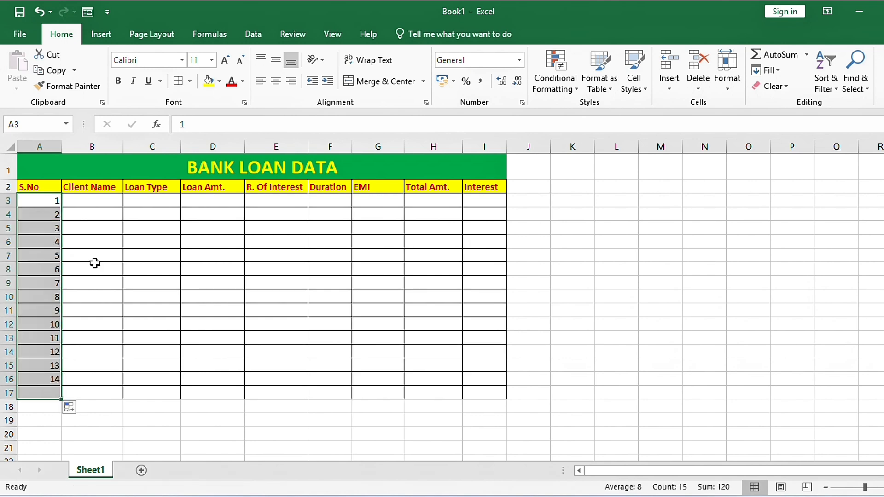
pyautogui.click(98, 202)
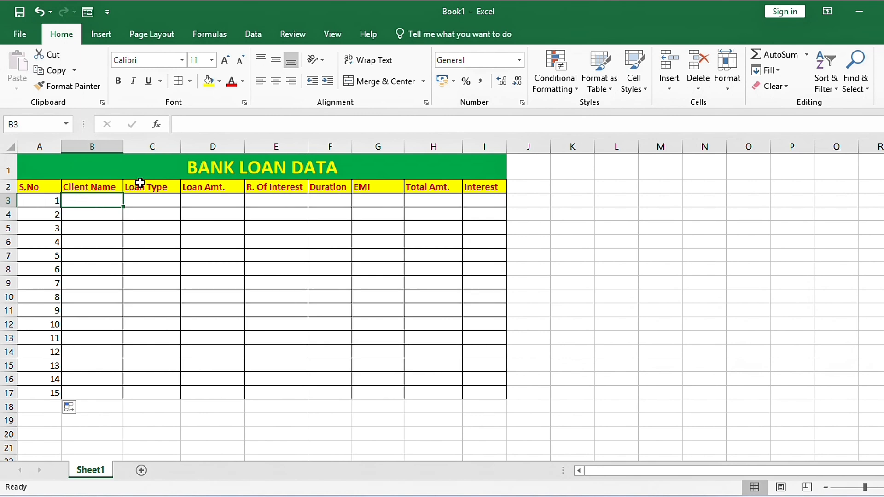
pyautogui.click(164, 191)
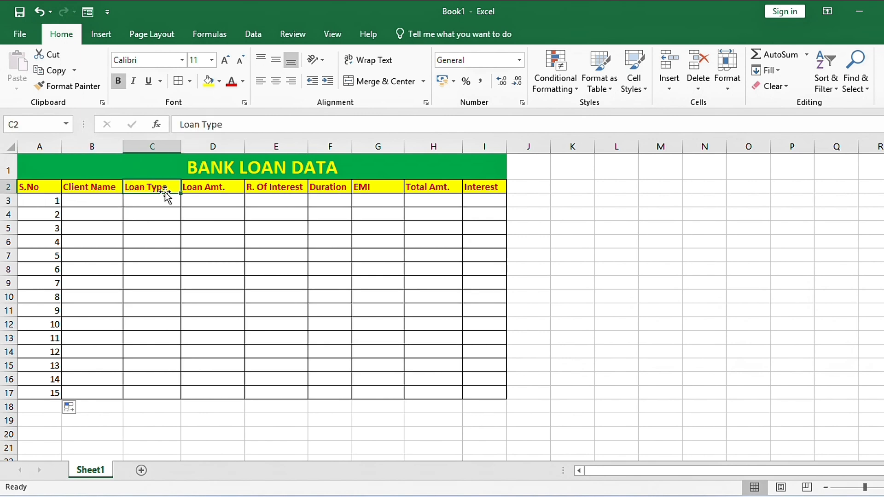
pyautogui.click(209, 202)
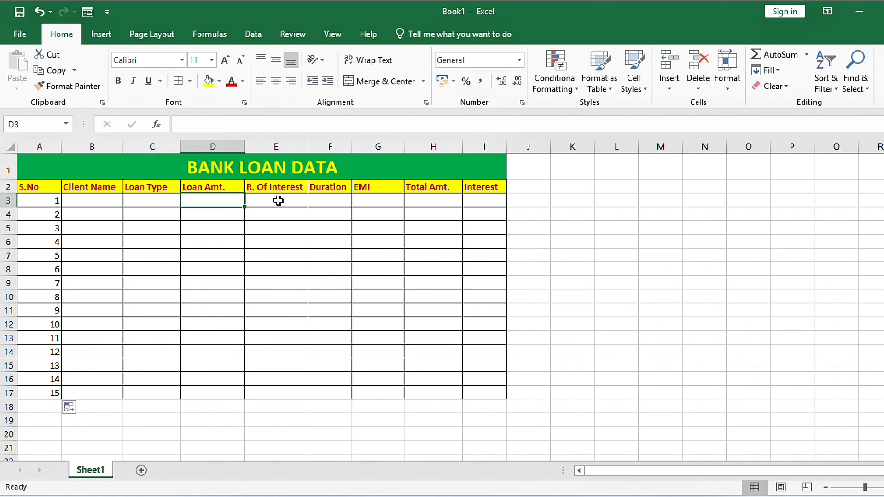
pyautogui.click(348, 199)
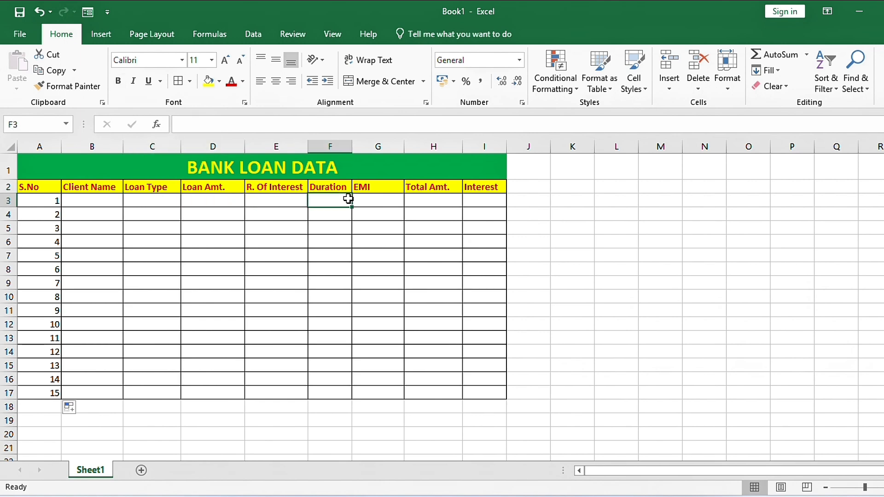
pyautogui.click(378, 201)
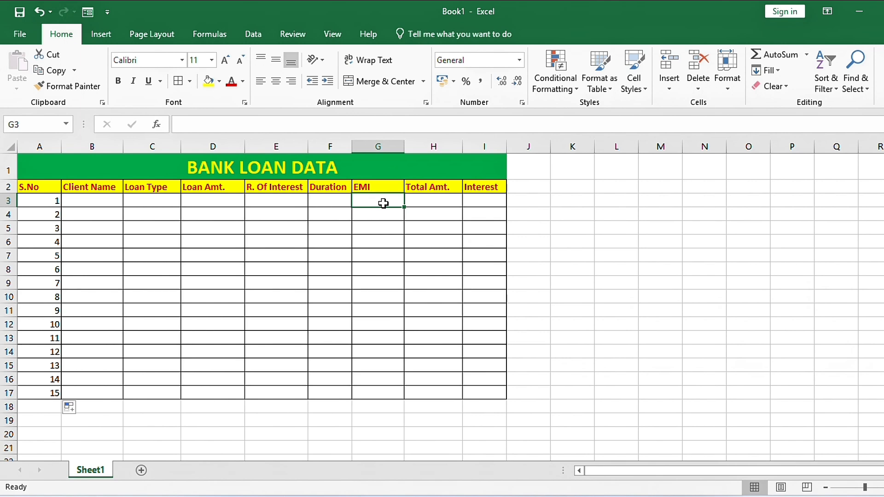
# Step: Change the header in F2 to "Duration (Year)" and widen column F to fit it
pyautogui.click(339, 188)
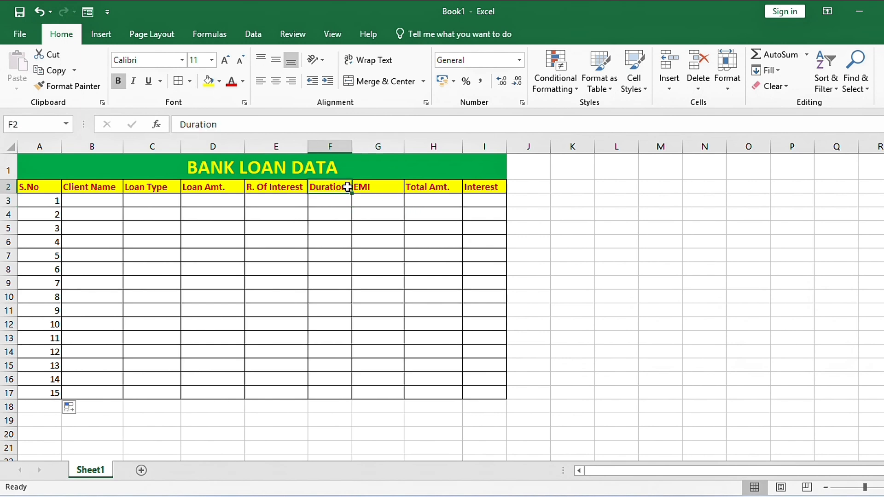
pyautogui.doubleClick(347, 187)
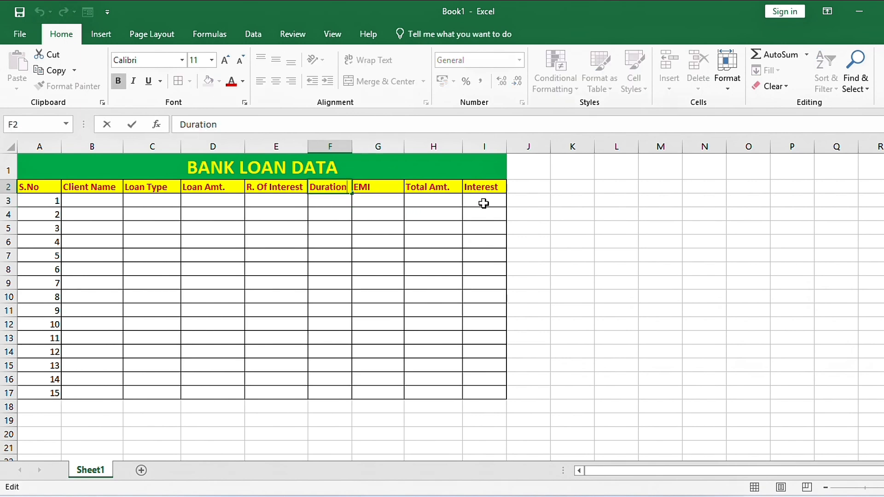
pyautogui.write('(year)')
pyautogui.press('Return')
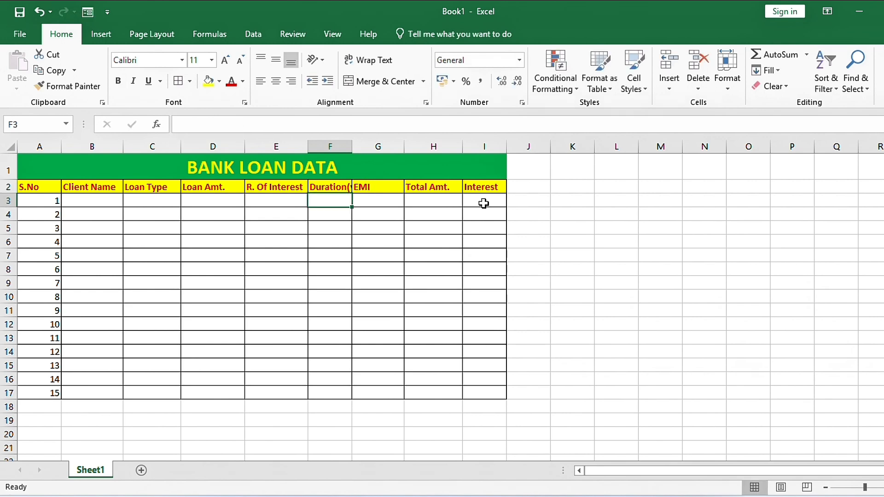
pyautogui.moveTo(353, 141); pyautogui.dragTo(381, 144)
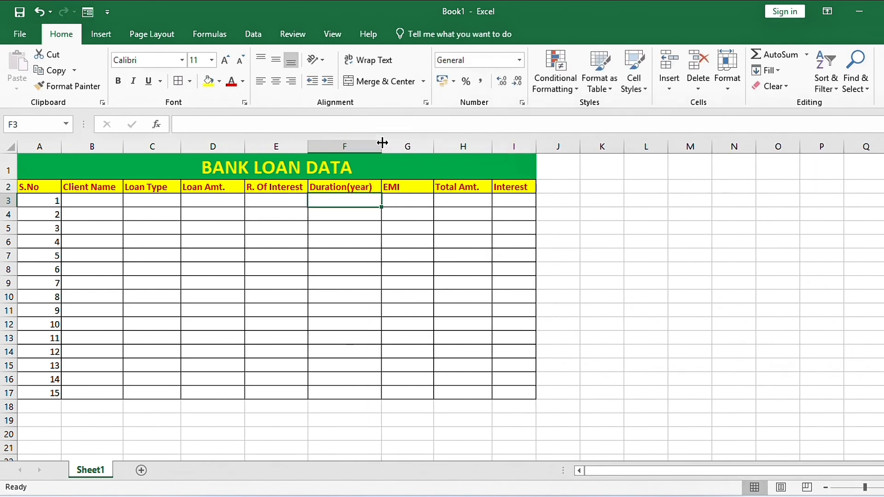
pyautogui.doubleClick(360, 187)
pyautogui.press('BackSpace')
pyautogui.write('Y')
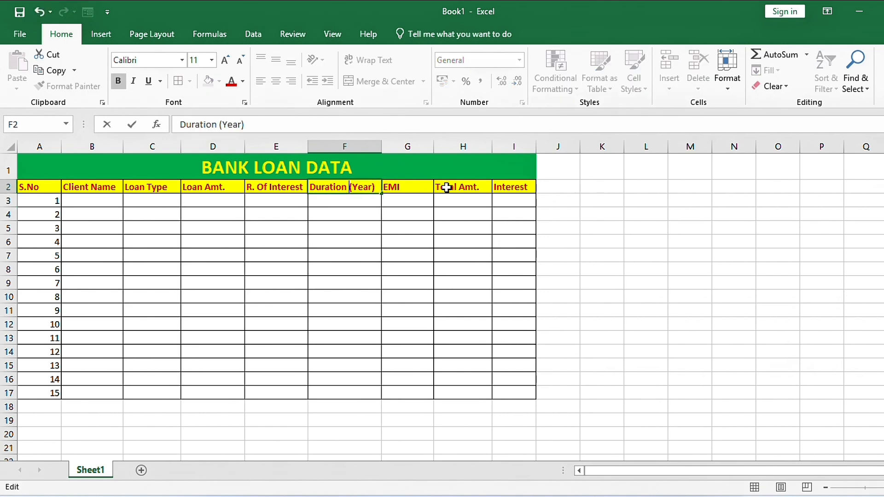
pyautogui.press('Return')
pyautogui.click(406, 210)
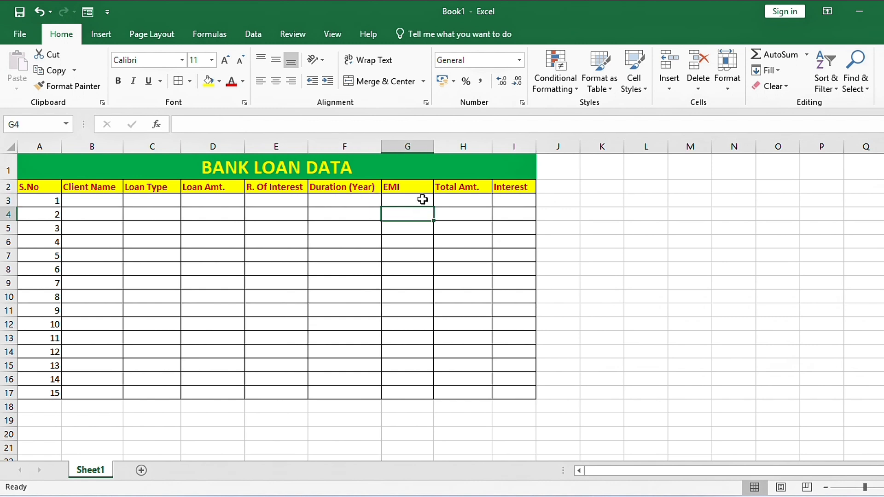
pyautogui.moveTo(422, 199); pyautogui.dragTo(478, 199)
pyautogui.click(482, 201)
# Step: Enter the first client's name in B3 and the loan type Personal in C3
pyautogui.click(88, 198)
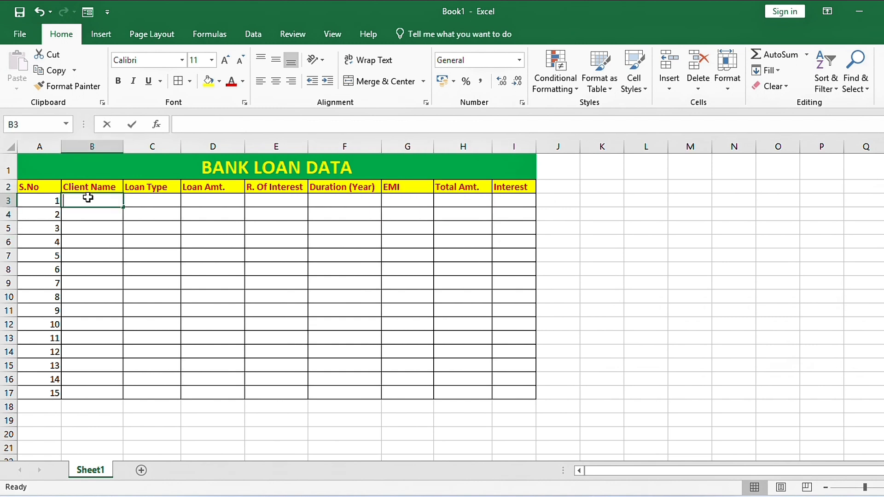
pyautogui.write('Rajesh')
pyautogui.press('Tab')
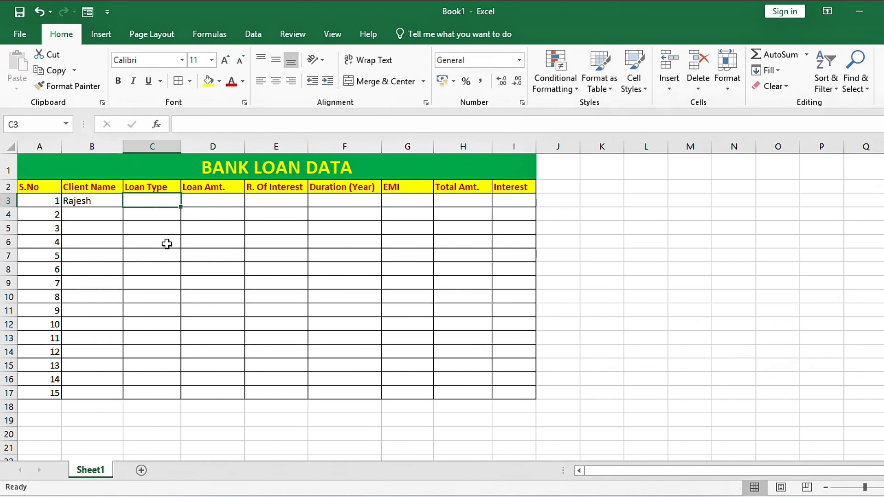
pyautogui.write('Personal')
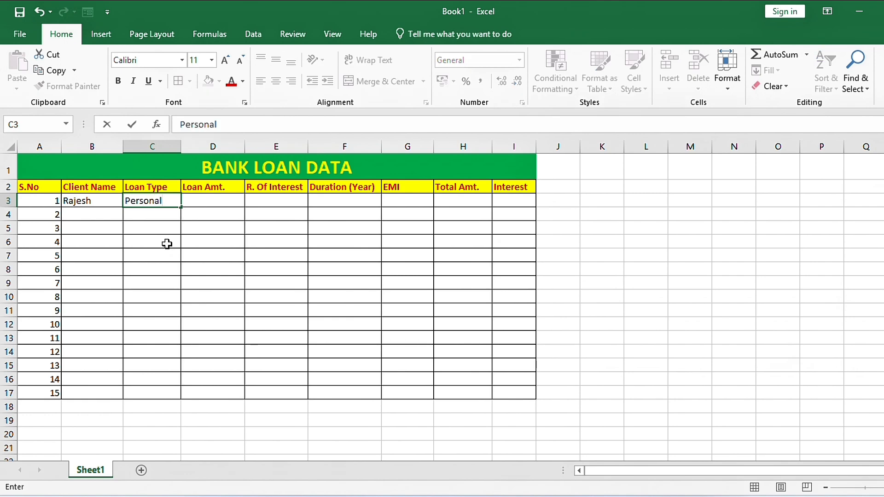
pyautogui.press('Tab')
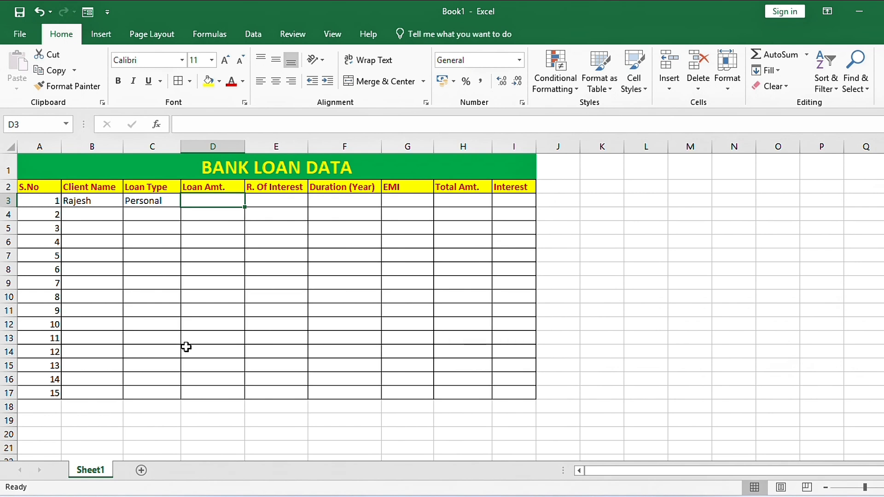
# Step: Enter the first client's loan amount 100000 in D3, interest rate 10% in E3 and duration 2 in F3
pyautogui.write('100')
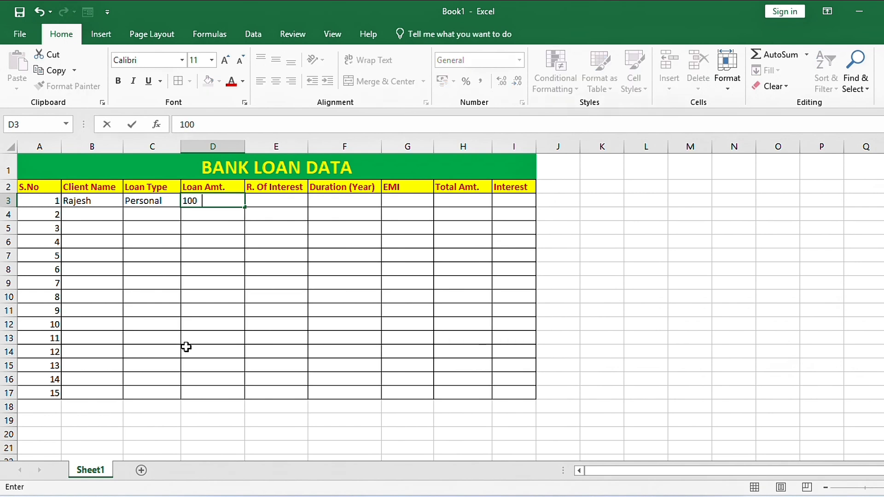
pyautogui.write('000')
pyautogui.press('Tab')
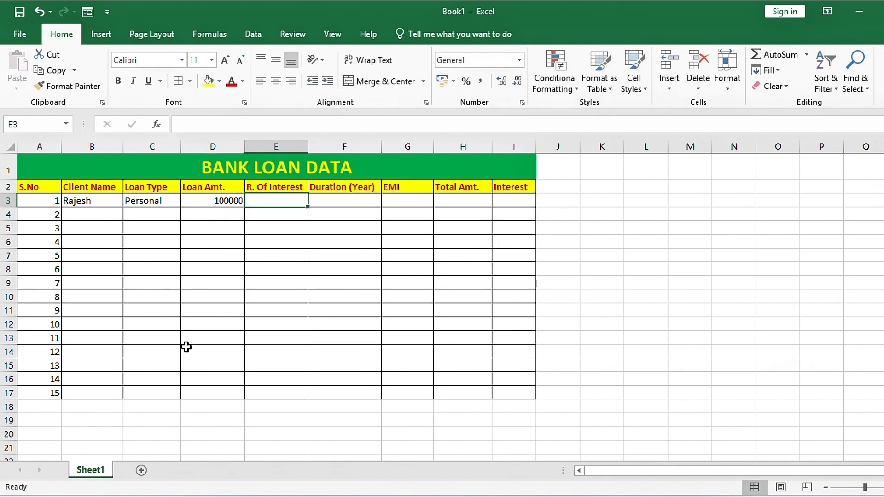
pyautogui.write('10')
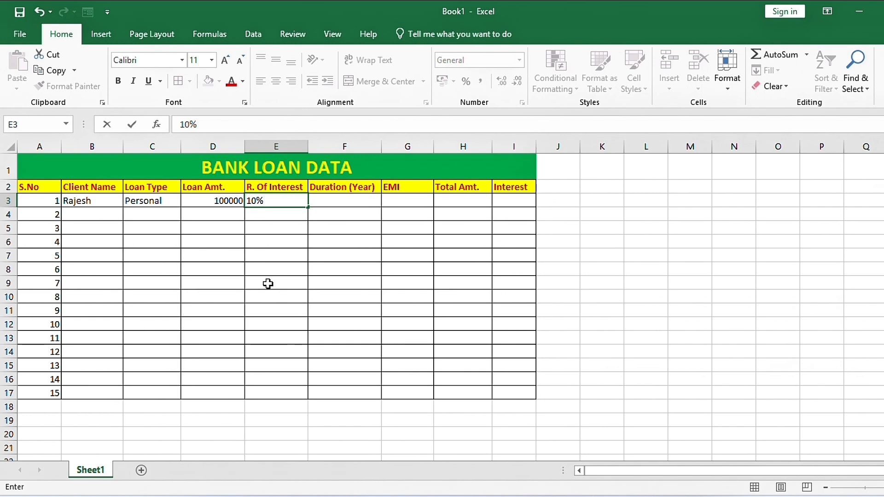
pyautogui.press('Tab')
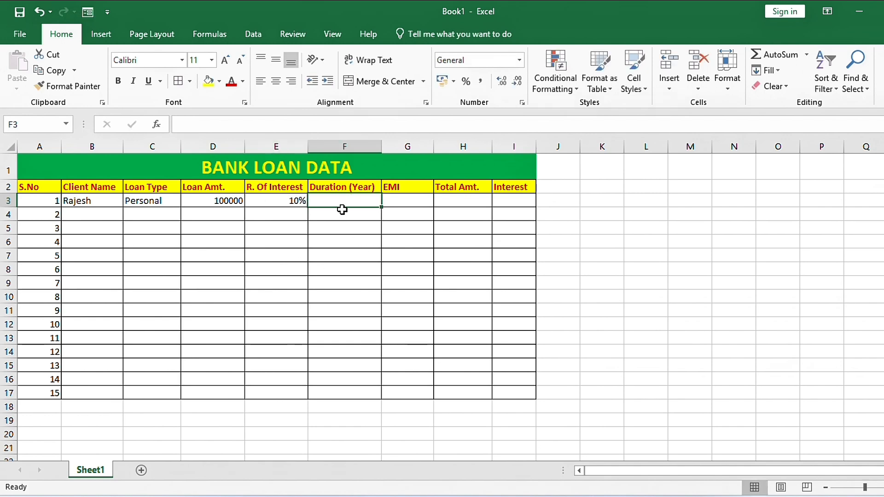
pyautogui.write('2')
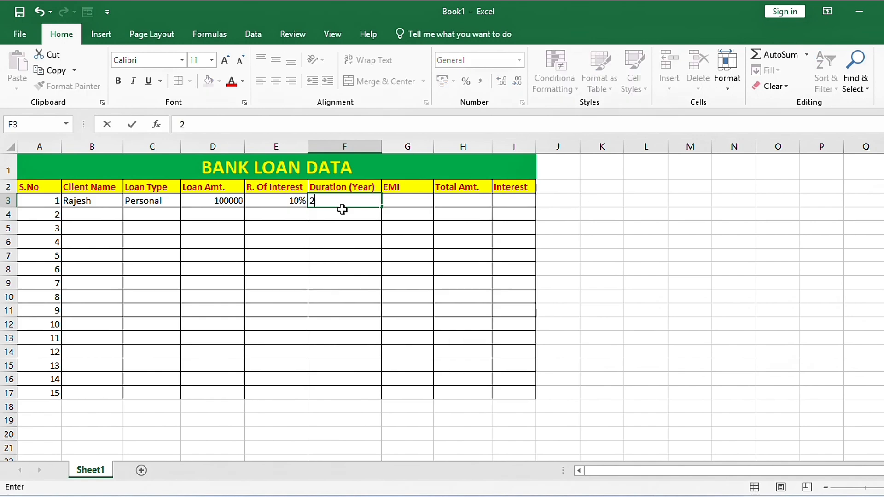
pyautogui.press('Tab')
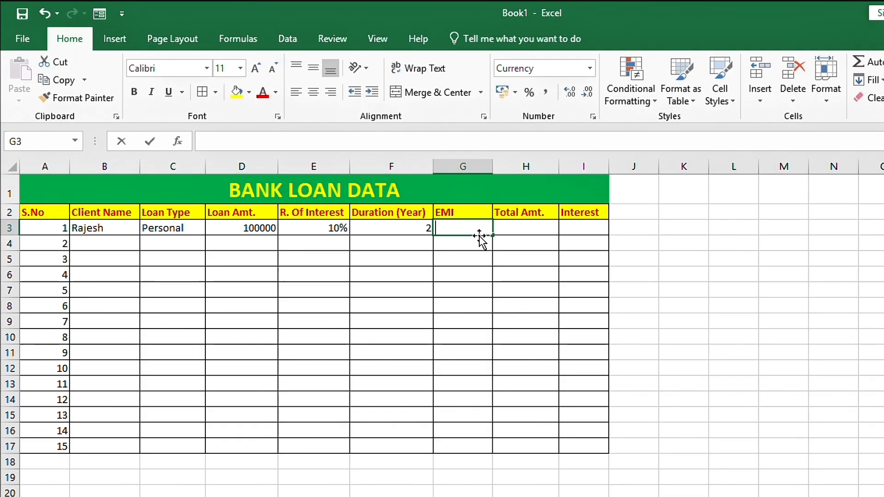
# Step: Calculate the first client's EMI in G3 with the formula =-PMT(E3/12,F3*12,D3)
pyautogui.write('=')
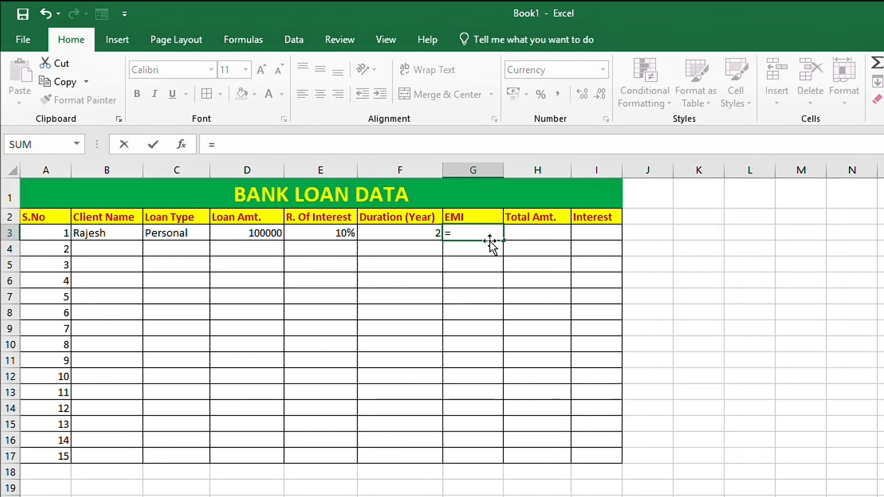
pyautogui.write('-p')
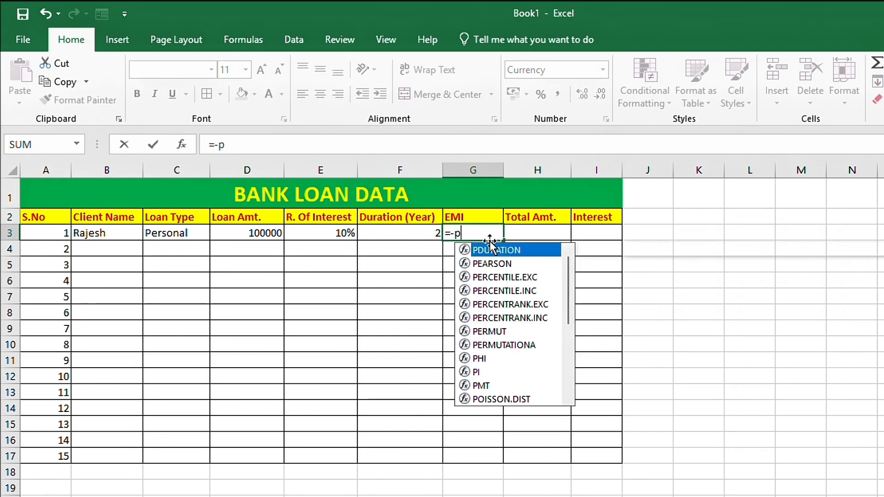
pyautogui.write('mt')
pyautogui.press('Tab')
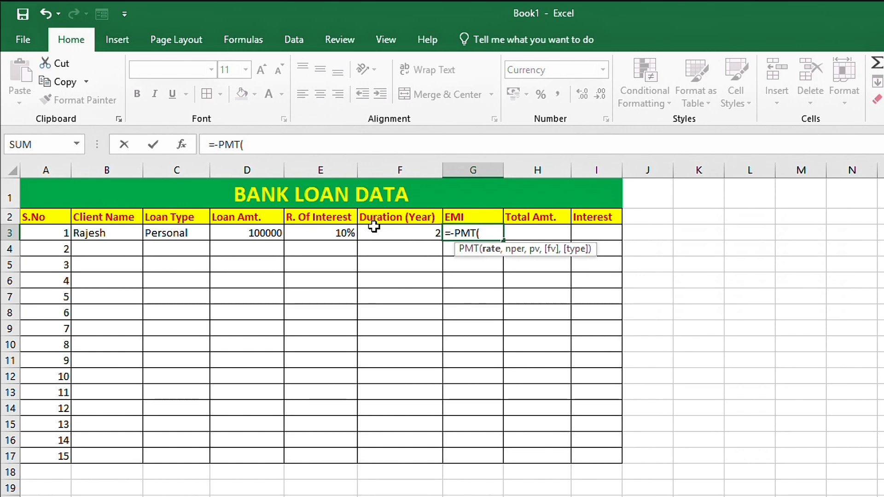
pyautogui.click(322, 235)
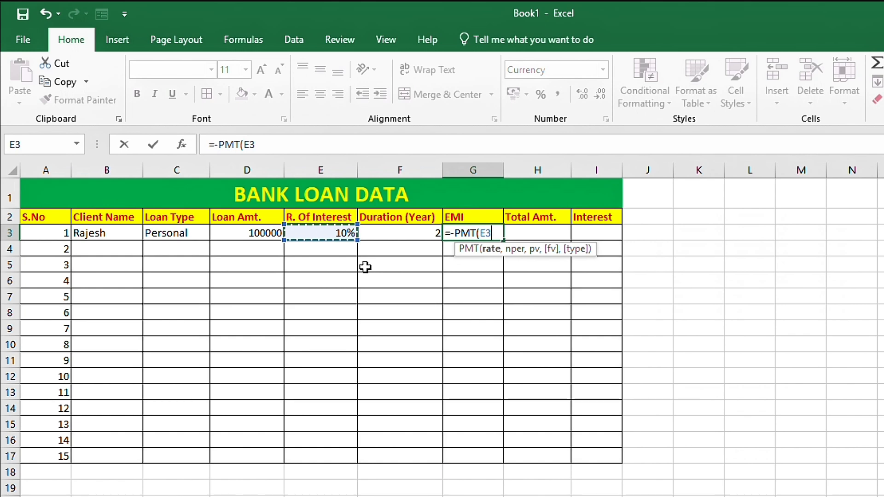
pyautogui.write('/12')
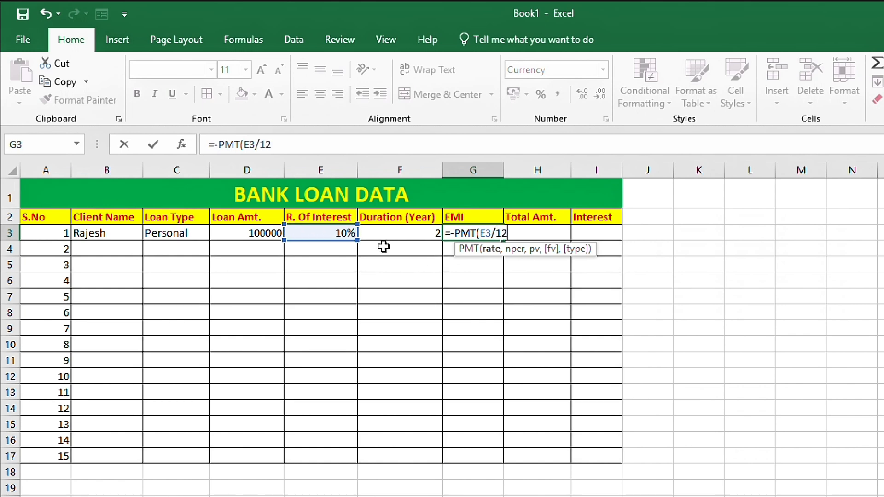
pyautogui.write(',')
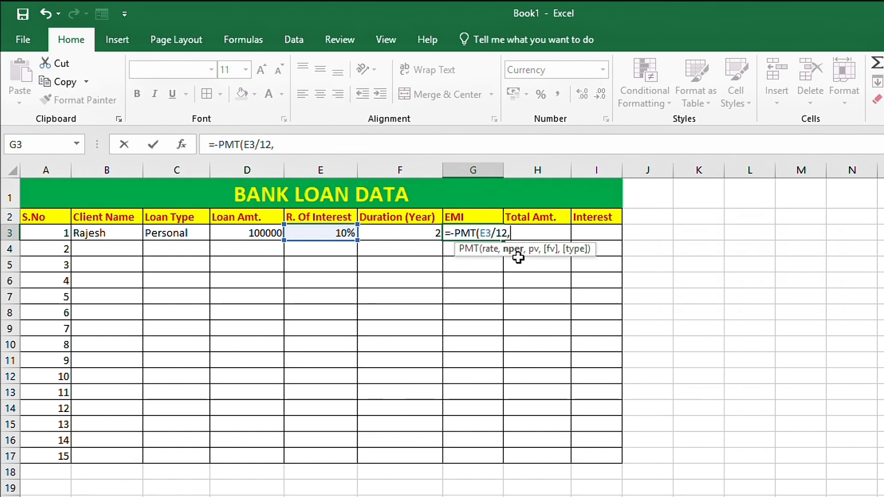
pyautogui.click(414, 238)
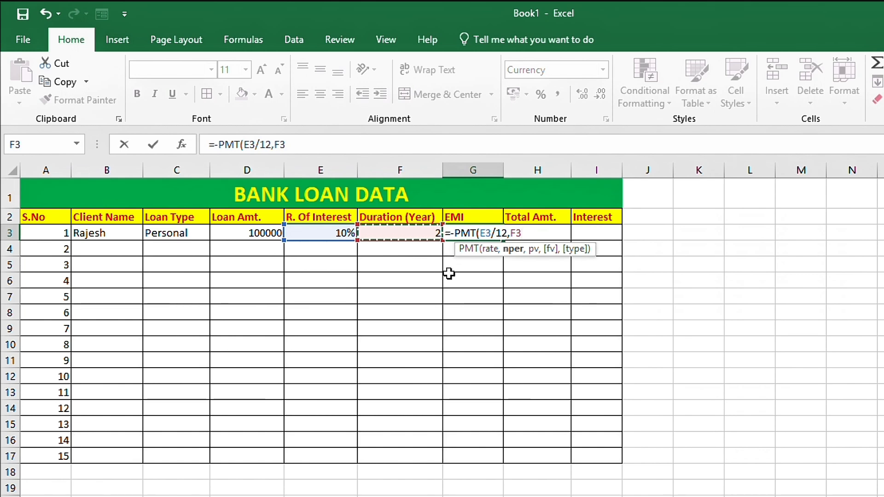
pyautogui.write('*12')
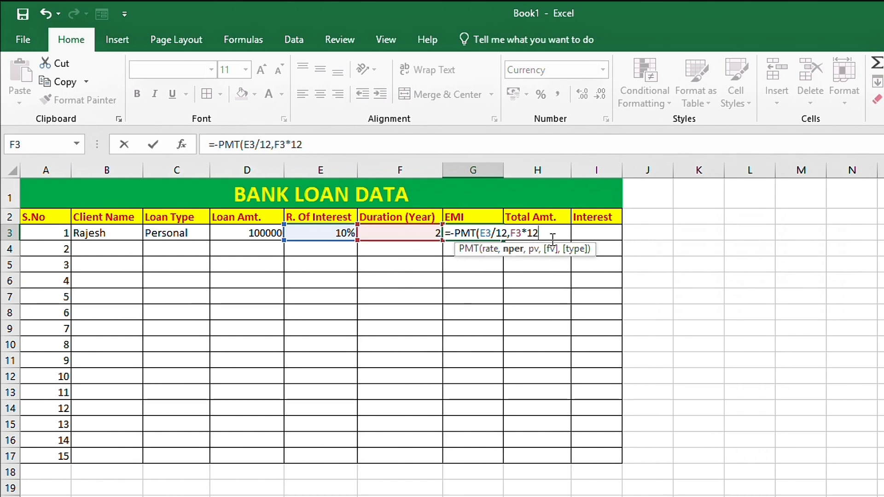
pyautogui.write(',')
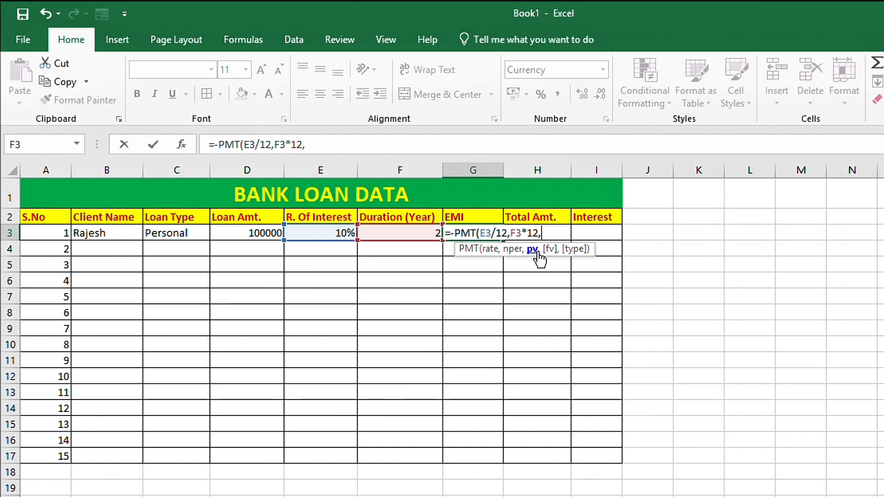
pyautogui.click(267, 233)
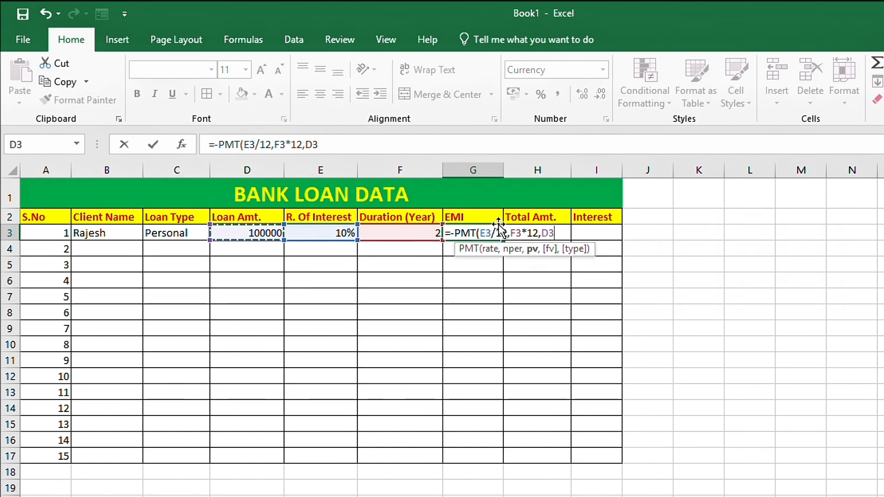
pyautogui.write(')')
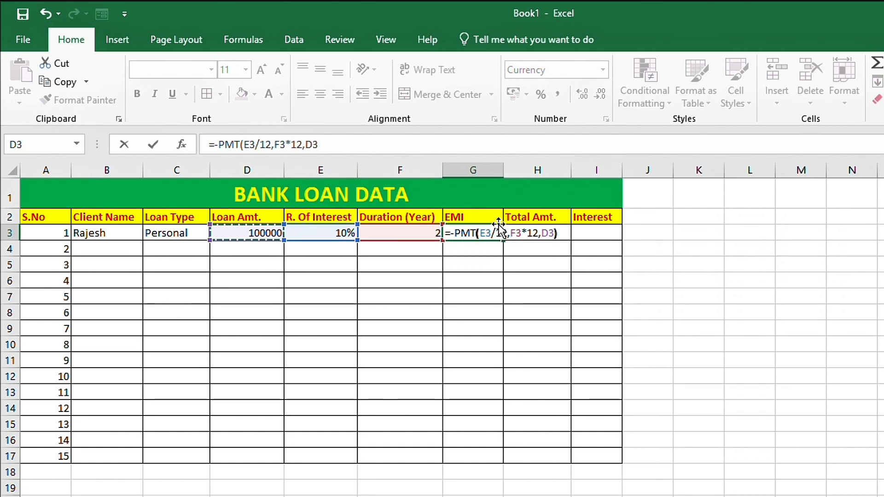
pyautogui.press('Return')
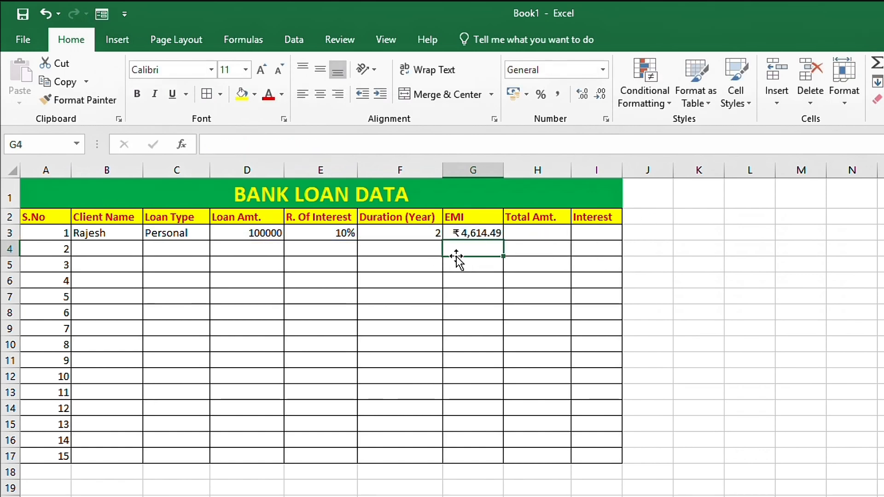
pyautogui.click(476, 231)
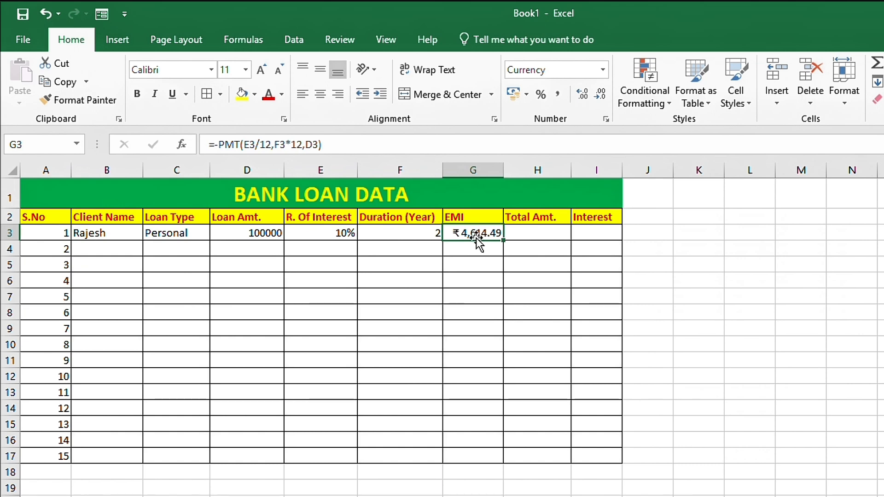
# Step: Calculate the first client's total amount in H3 with the formula =G3*F3*12
pyautogui.click(524, 232)
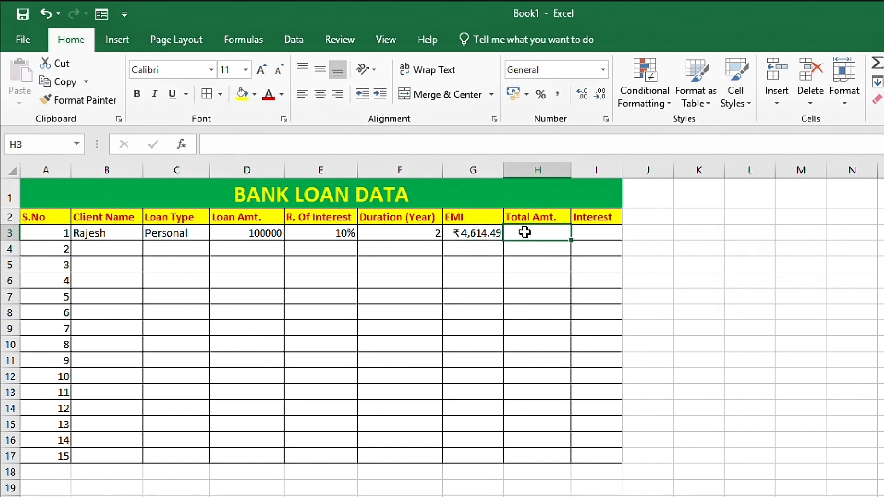
pyautogui.write('=')
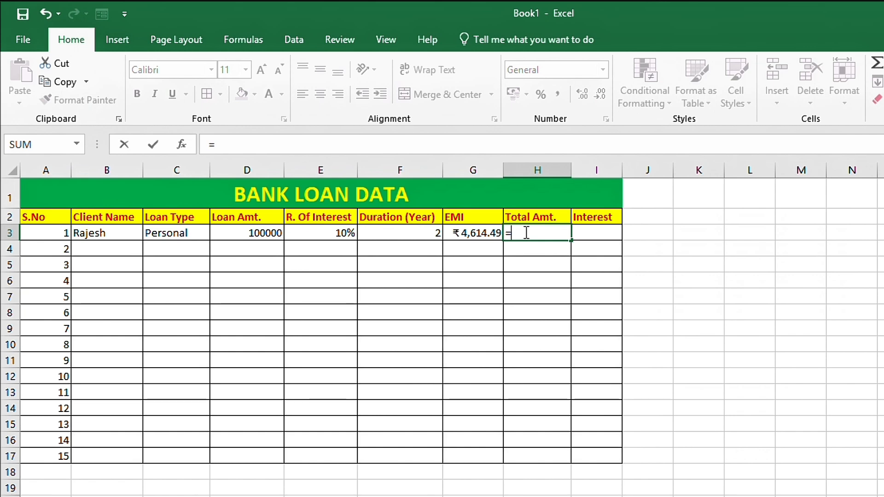
pyautogui.click(476, 233)
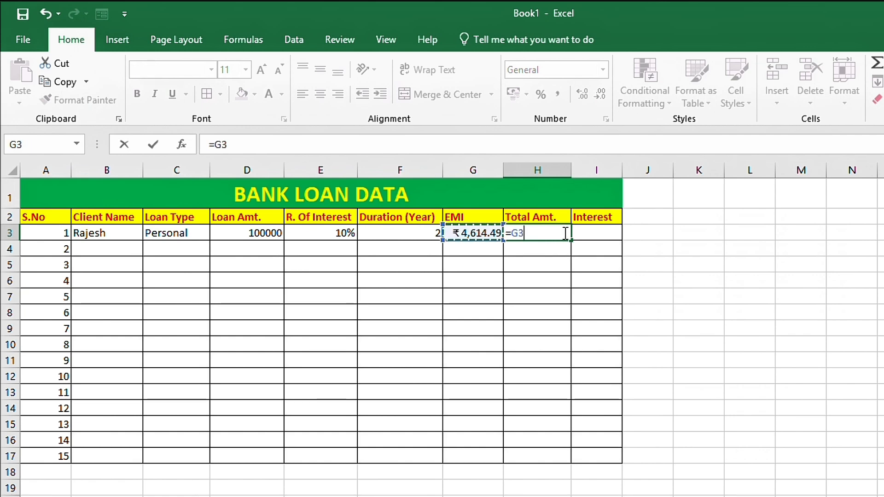
pyautogui.write('*')
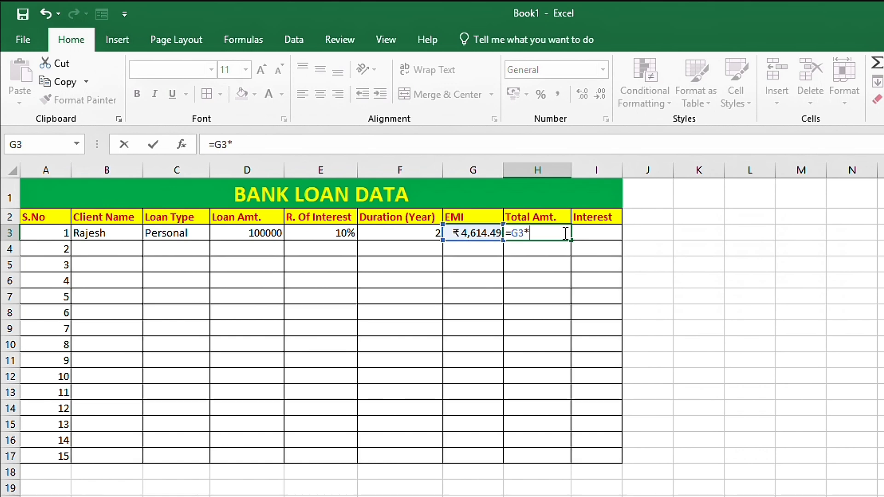
pyautogui.click(380, 237)
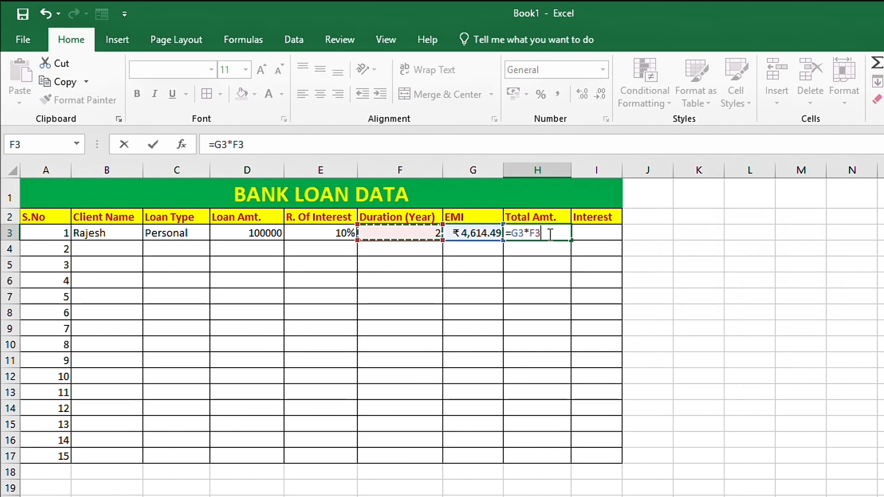
pyautogui.write('*')
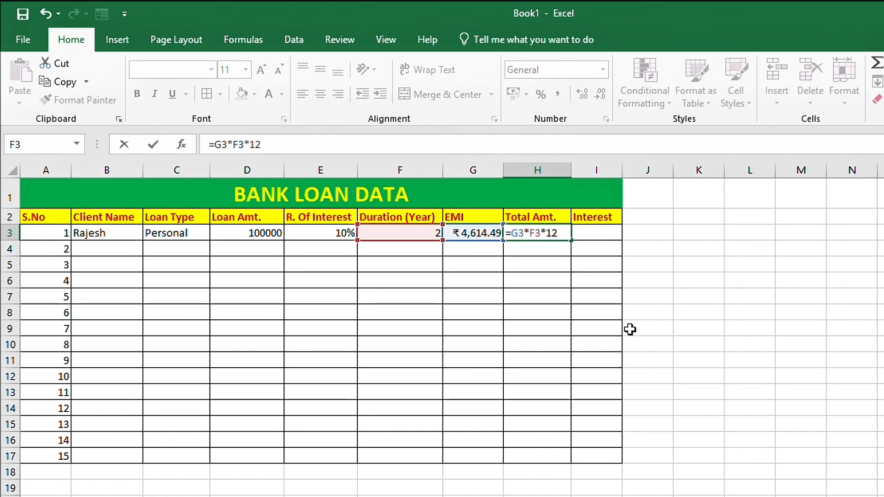
pyautogui.press('Return')
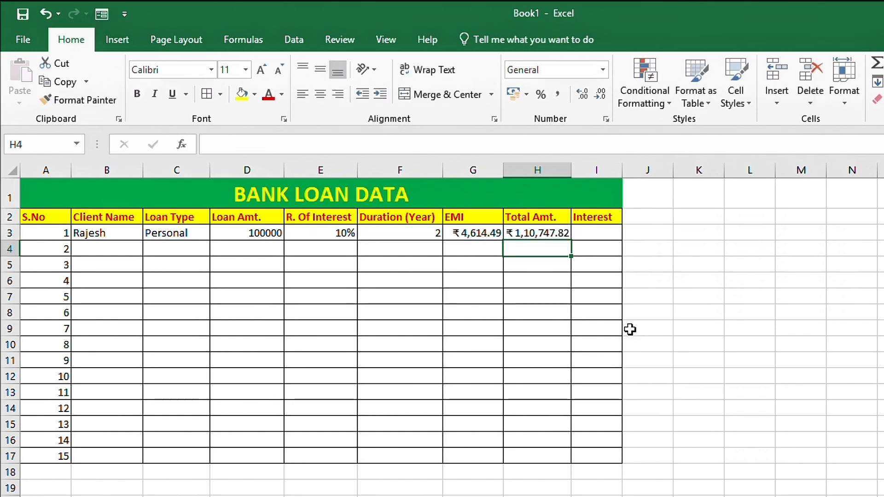
pyautogui.press('Up')
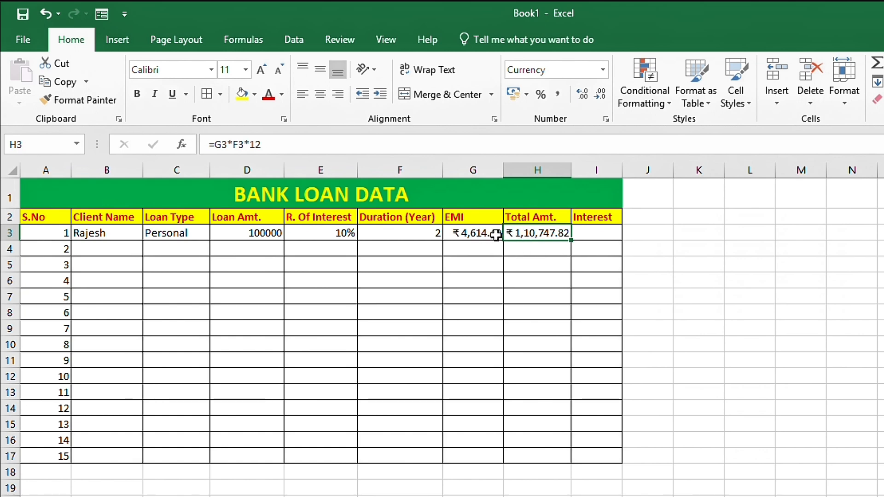
# Step: Calculate the first client's interest in I3 by subtracting the loan amount from the total amount with =H3-D3
pyautogui.click(608, 235)
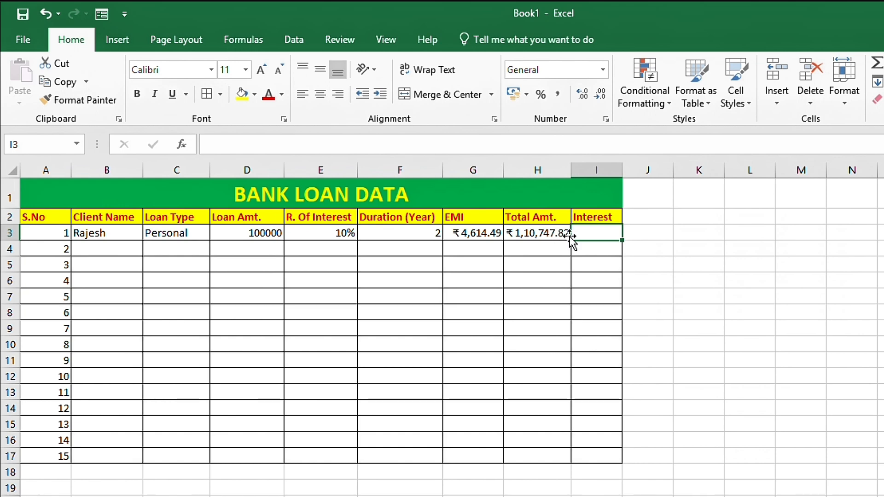
pyautogui.doubleClick(585, 236)
pyautogui.write('=')
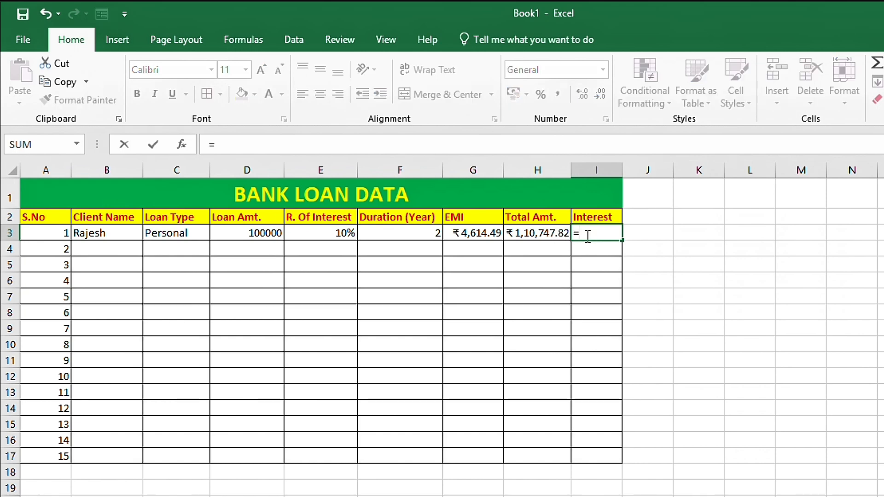
pyautogui.click(548, 235)
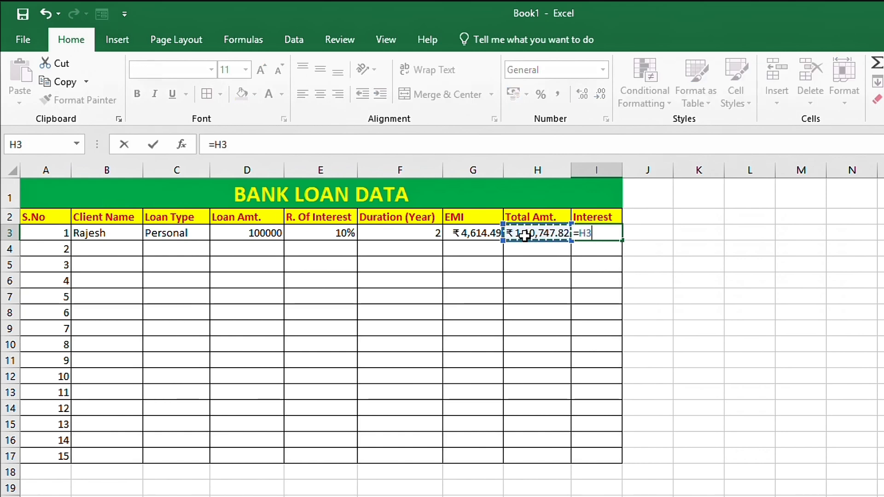
pyautogui.write('-')
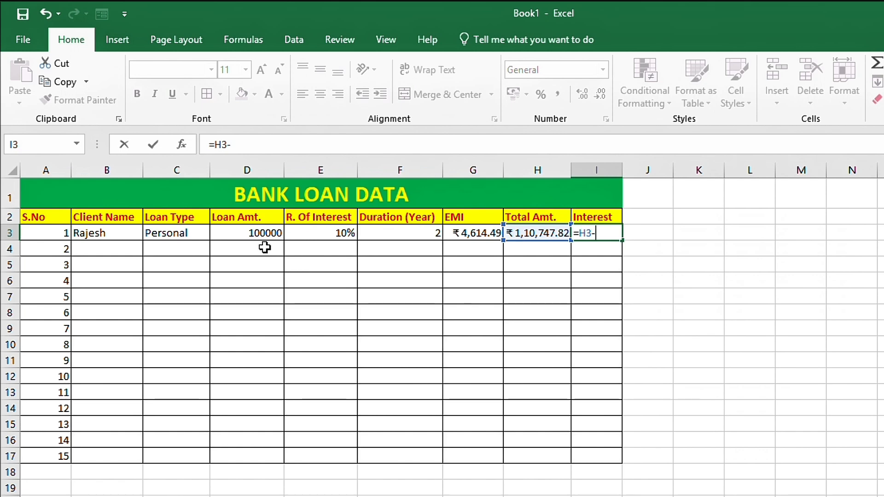
pyautogui.click(259, 233)
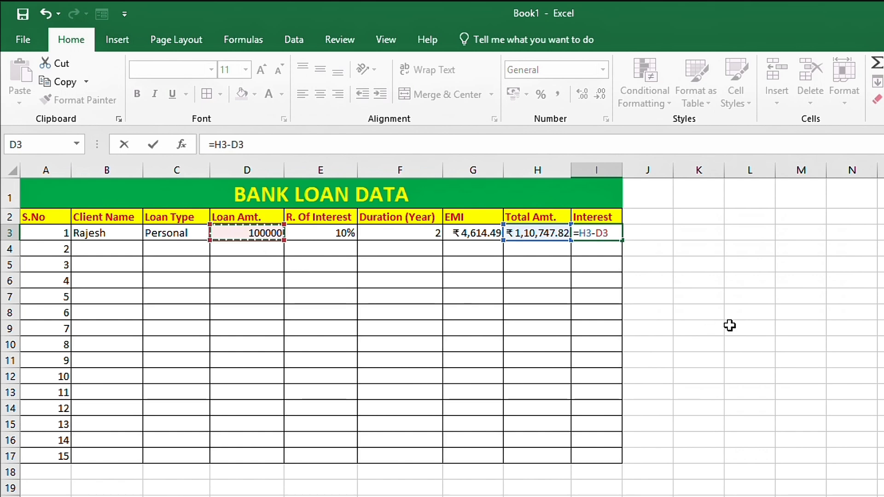
pyautogui.press('Return')
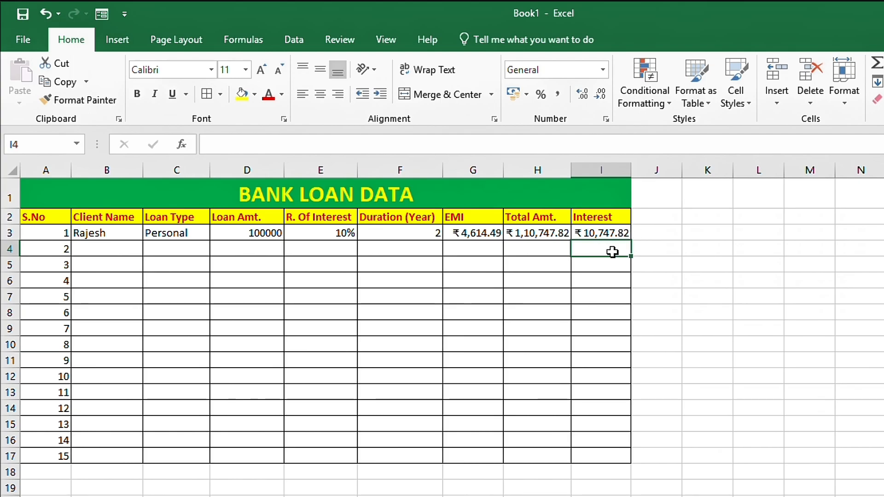
# Step: Enter the second client's name in B4 and the loan type Car Loan in C4
pyautogui.click(104, 249)
pyautogui.write('Mahesh')
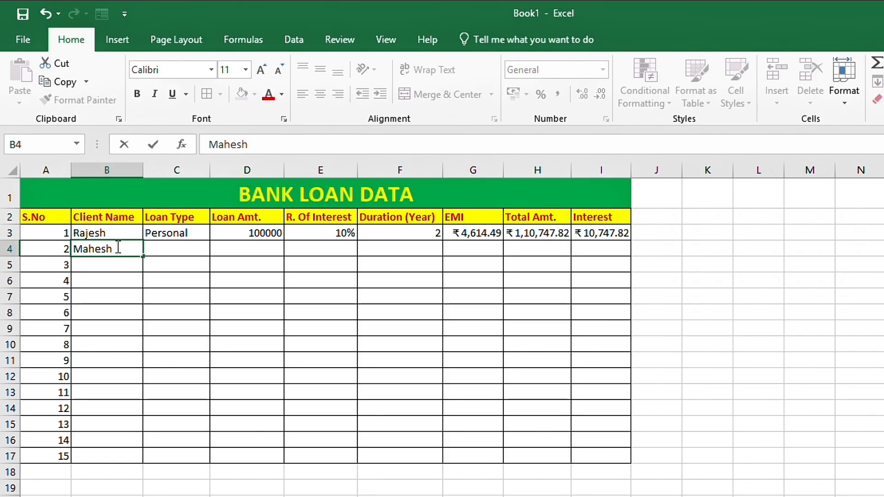
pyautogui.click(176, 243)
pyautogui.doubleClick(175, 244)
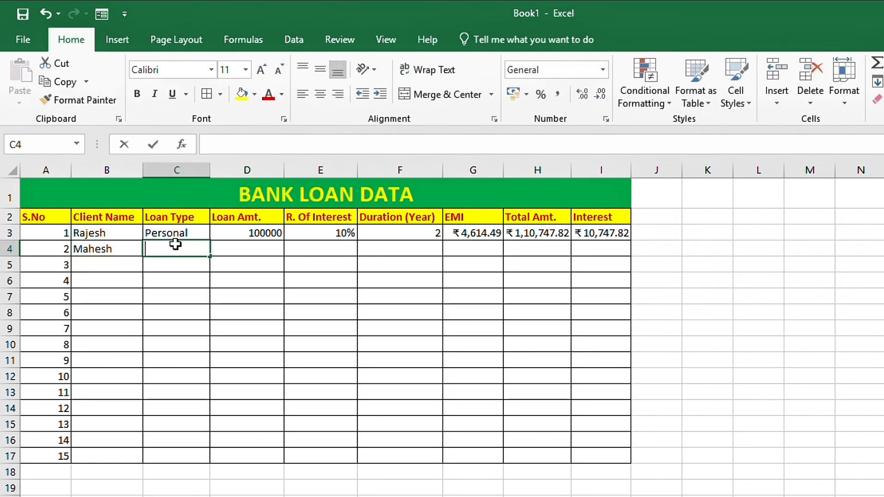
pyautogui.write('Car')
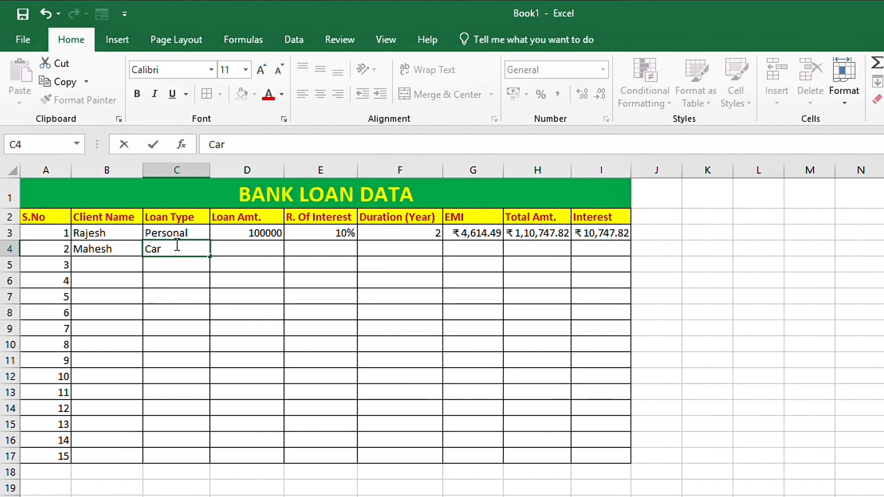
pyautogui.write(' Loan')
pyautogui.press('Tab')
# Step: Enter the second client's loan amount 400000 in D4, interest rate 12% in E4 and duration 5 in F4
pyautogui.press('F2')
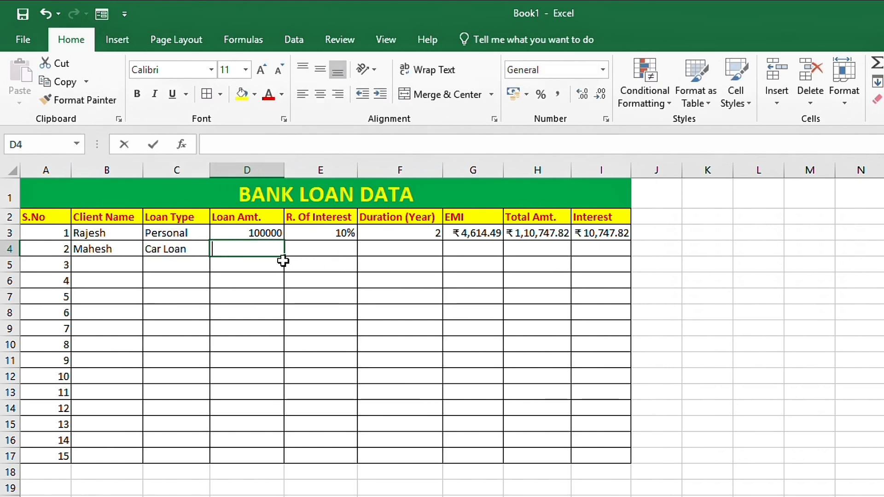
pyautogui.write('40000')
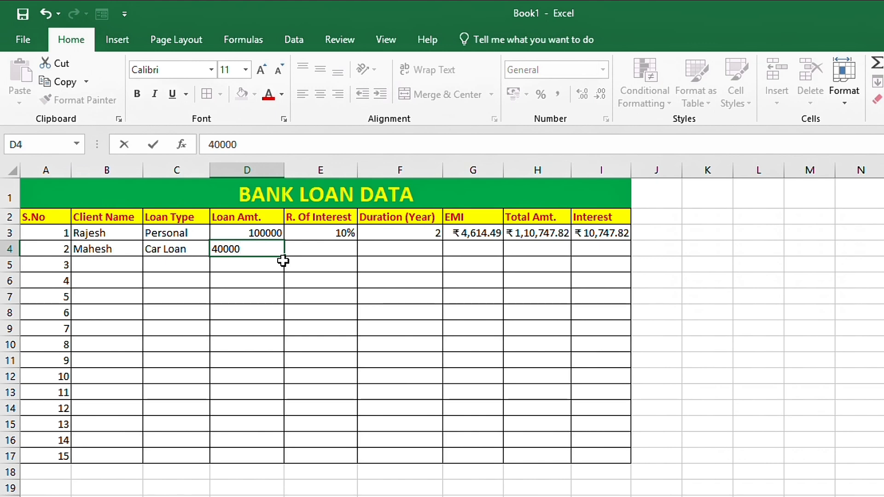
pyautogui.write('0')
pyautogui.press('Return')
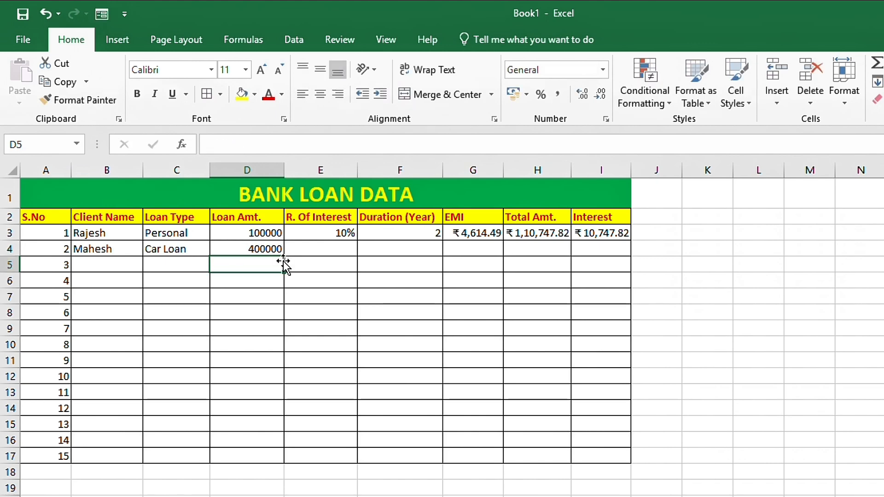
pyautogui.click(286, 263)
pyautogui.press('Up')
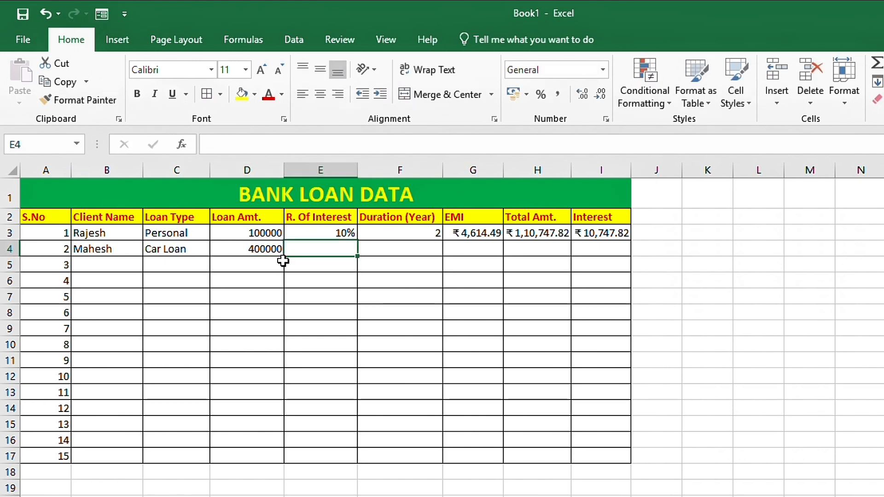
pyautogui.write('12')
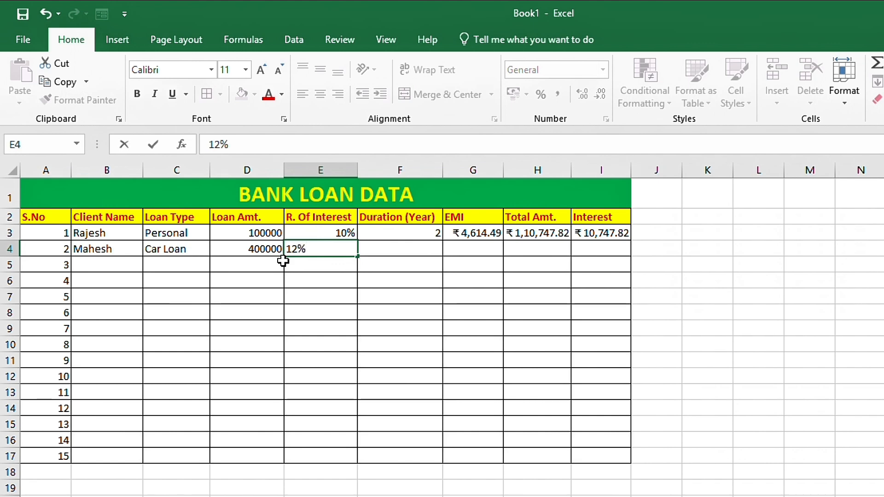
pyautogui.press('Tab')
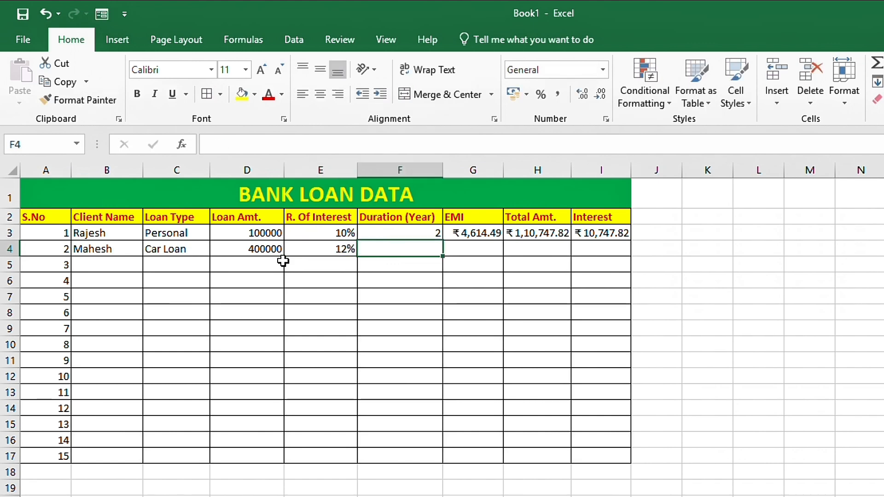
pyautogui.write('5')
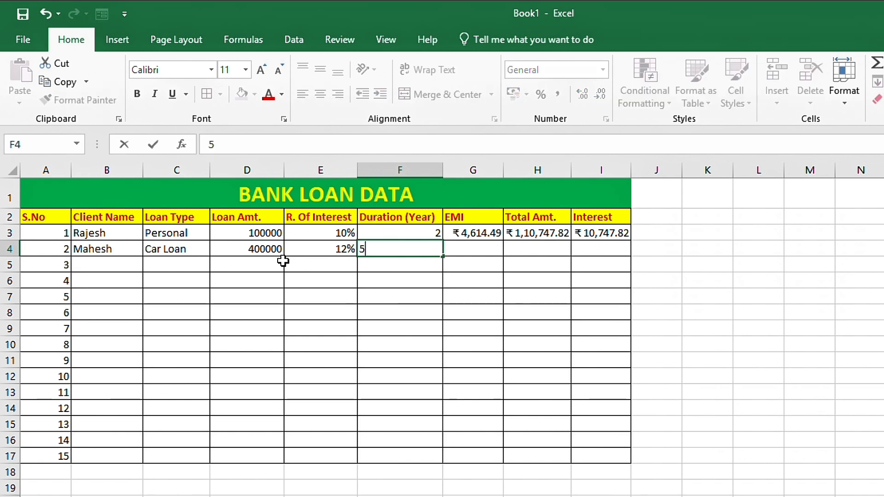
pyautogui.press('Tab')
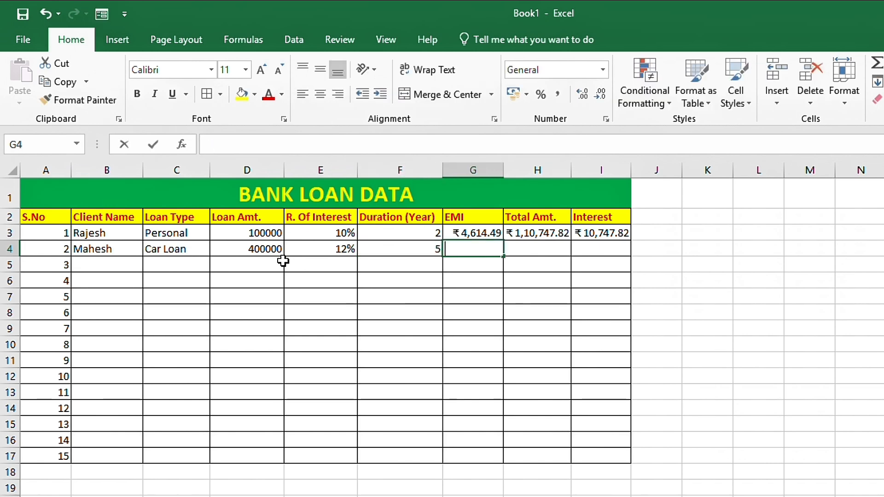
# Step: Calculate the second client's EMI in G4 with the formula =-PMT(E4/12,F4*12,D4)
pyautogui.write('=-')
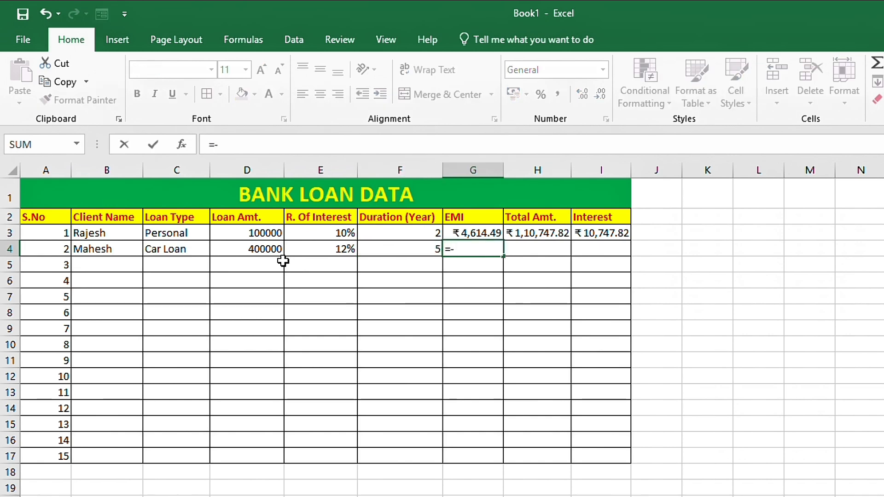
pyautogui.write('pmt')
pyautogui.press('Tab')
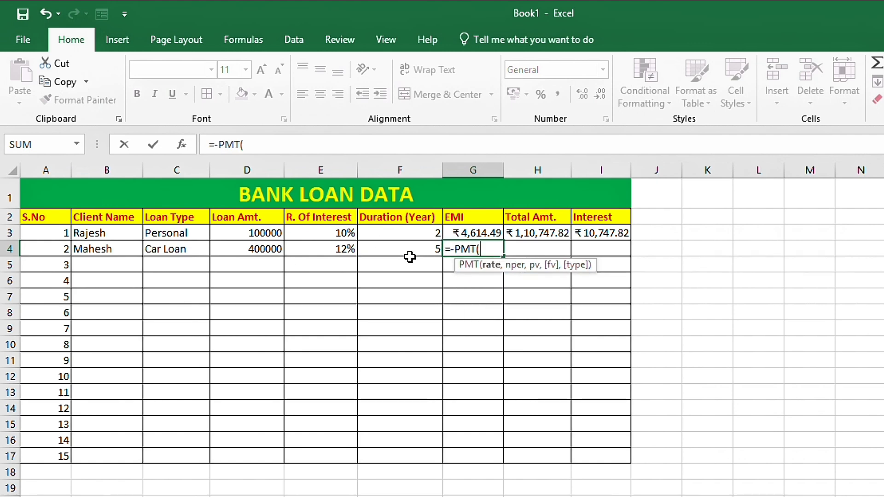
pyautogui.click(335, 252)
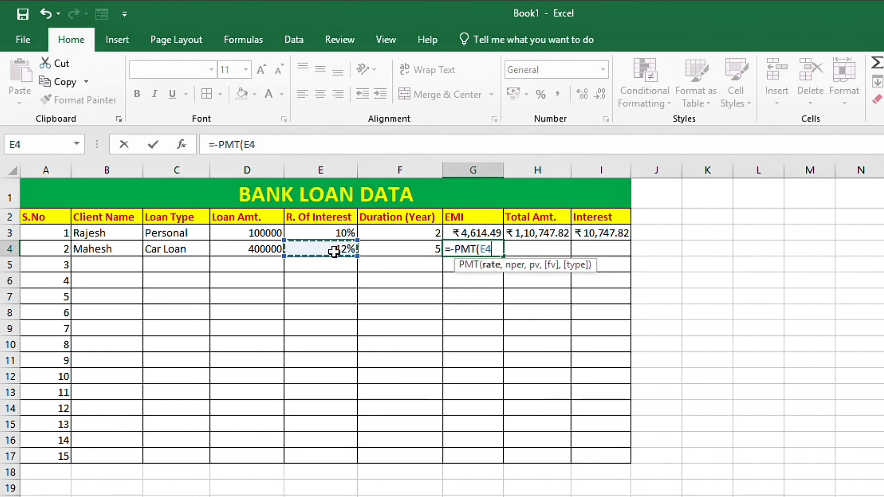
pyautogui.write('/12')
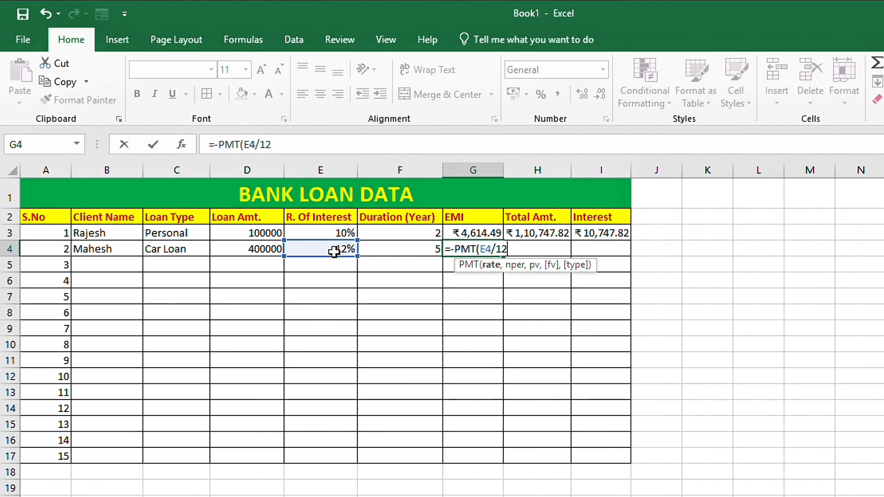
pyautogui.write(',')
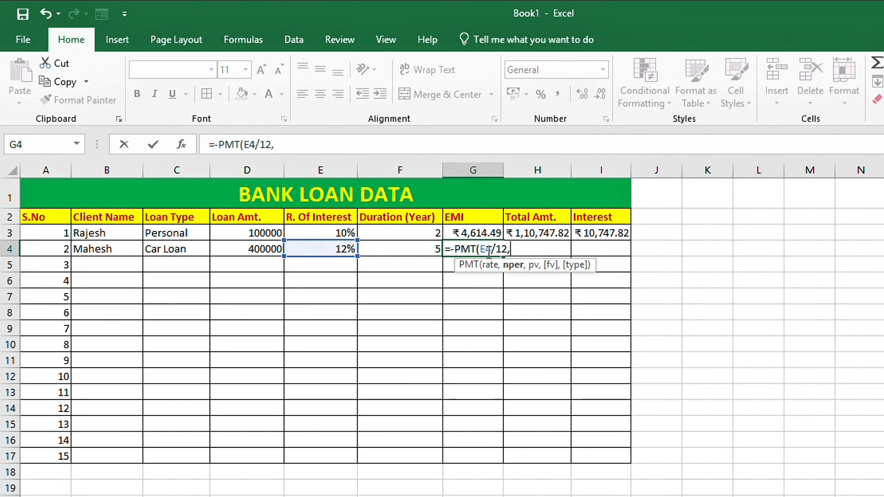
pyautogui.click(419, 249)
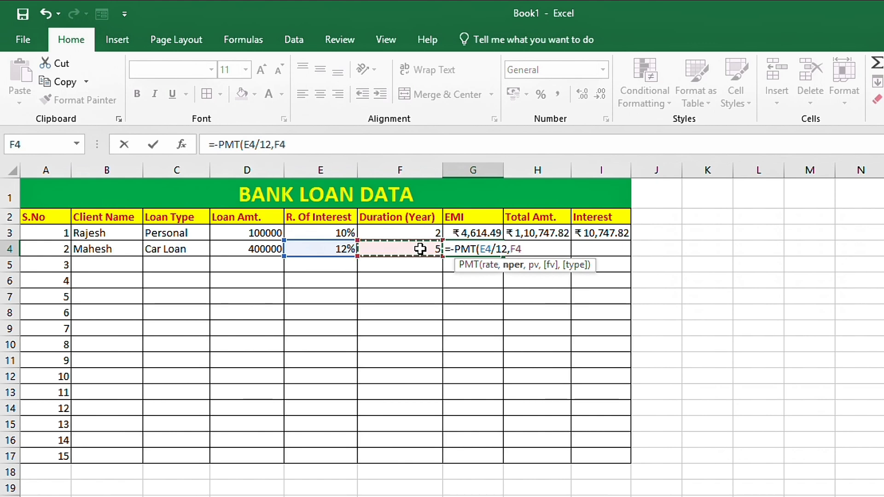
pyautogui.write('*')
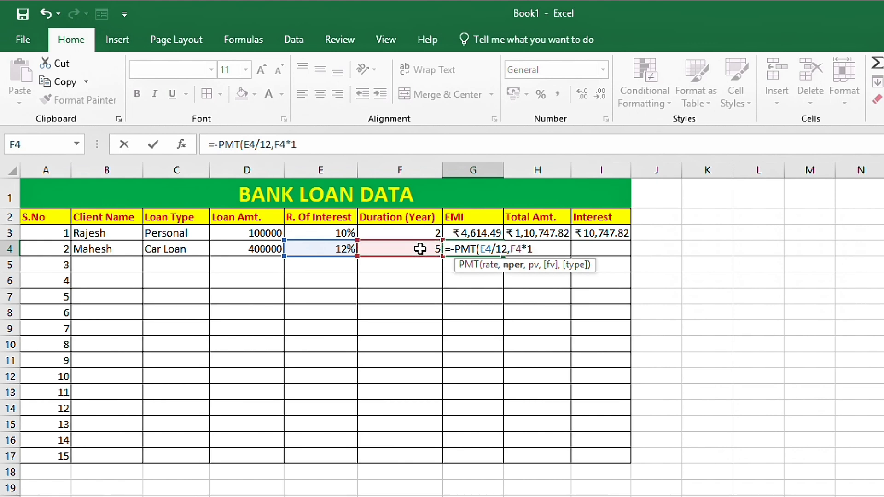
pyautogui.write('12,')
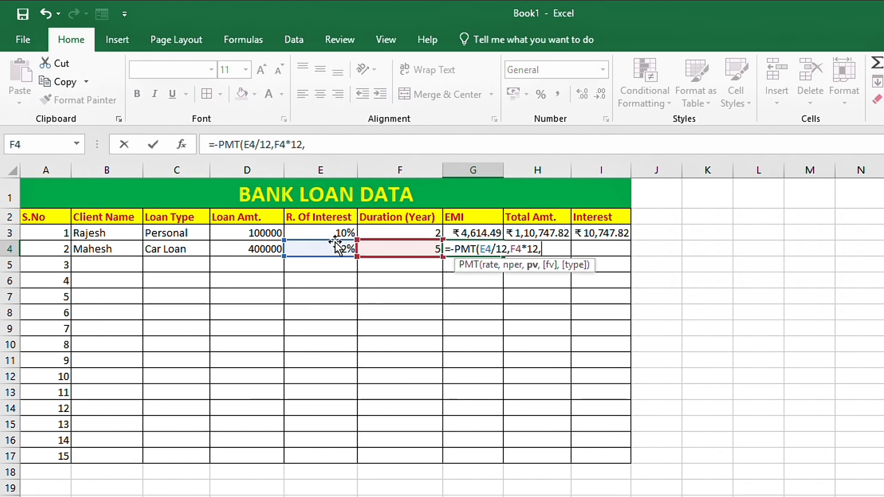
pyautogui.click(245, 247)
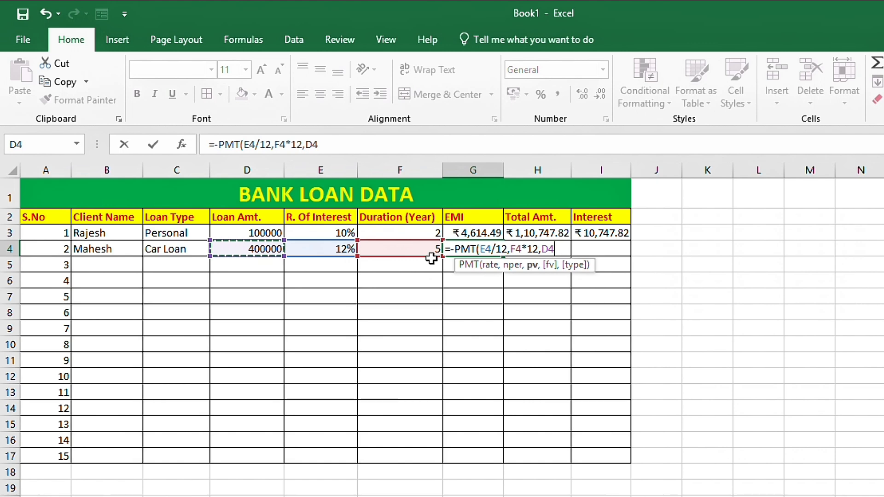
pyautogui.write(')')
pyautogui.press('Return')
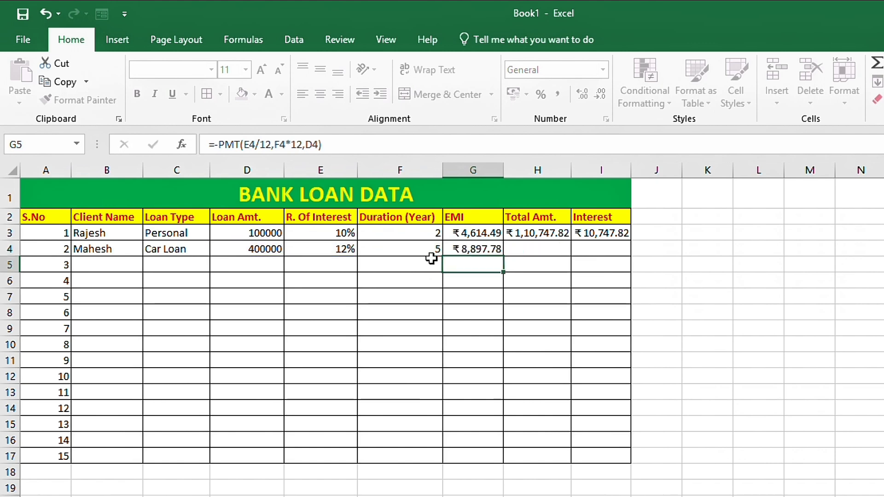
pyautogui.click(482, 250)
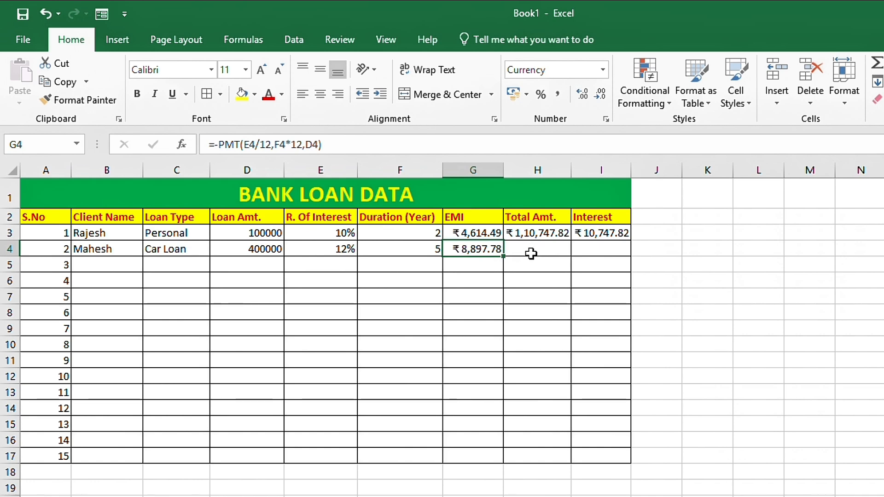
# Step: Calculate the second client's total amount in H4 with the formula =G4*F4*12
pyautogui.click(532, 252)
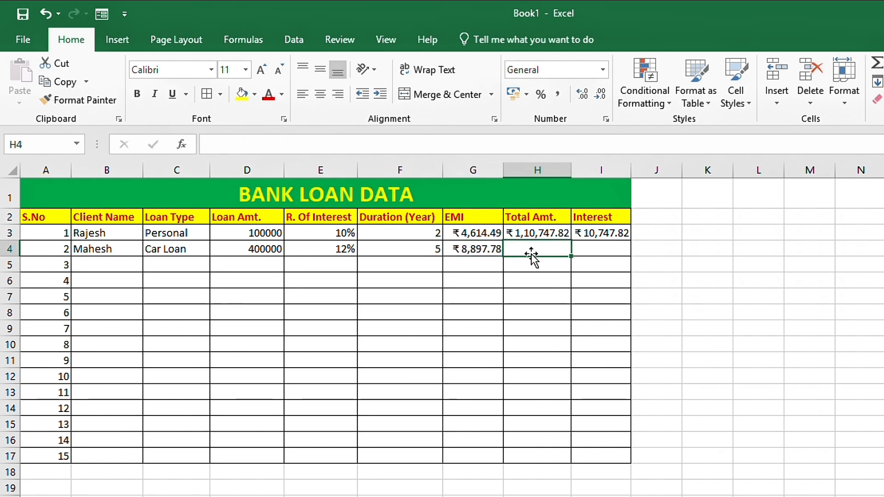
pyautogui.write('=')
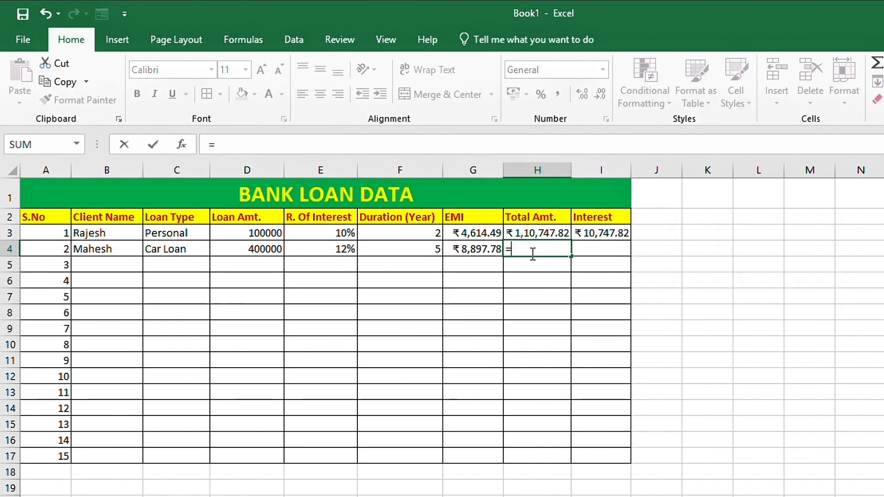
pyautogui.click(494, 252)
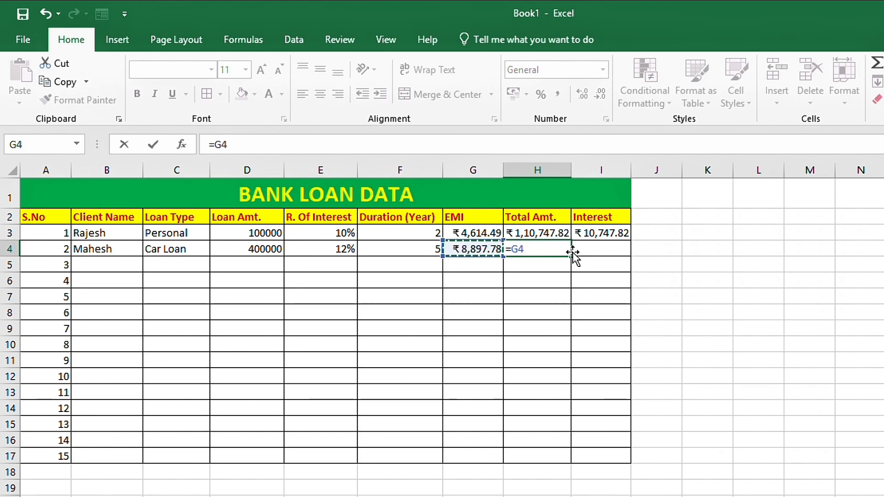
pyautogui.write('*')
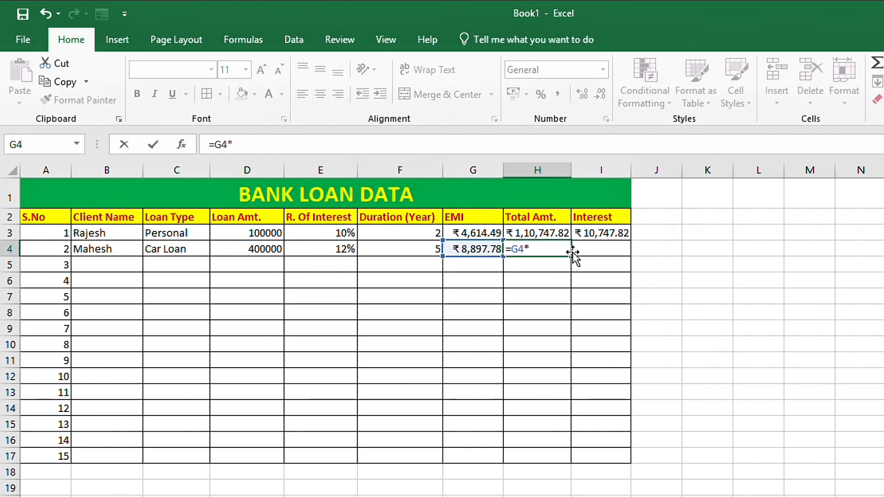
pyautogui.click(421, 248)
pyautogui.write('*')
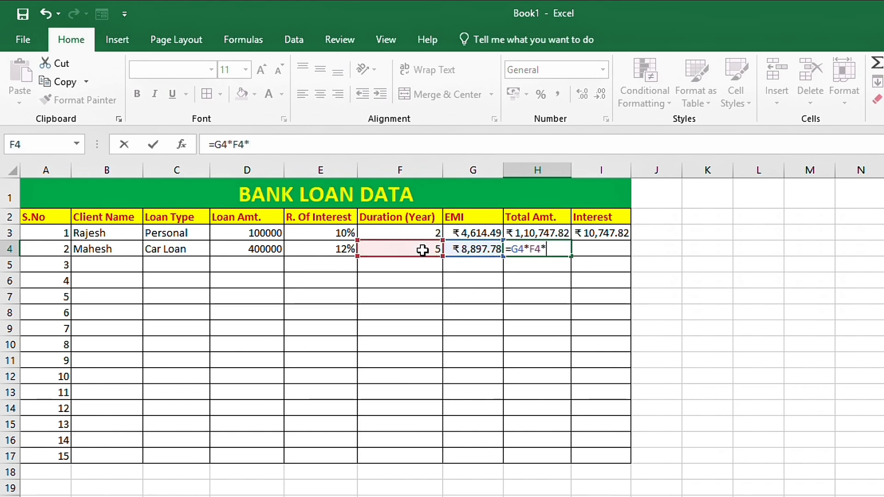
pyautogui.write('12')
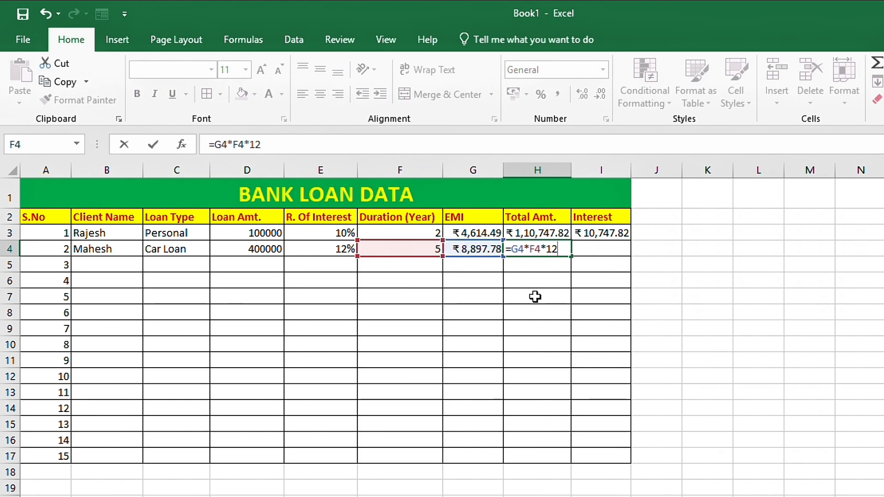
pyautogui.press('Return')
pyautogui.press('Up')
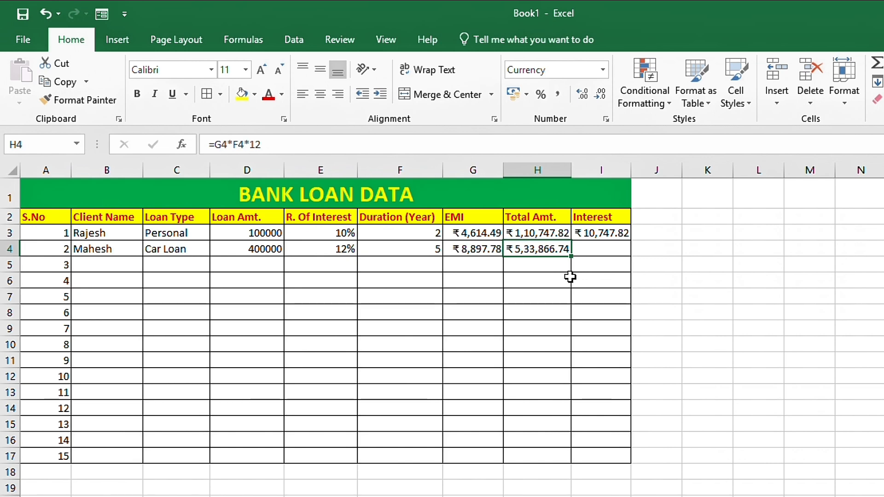
# Step: Calculate the second client's interest in I4 by subtracting the loan amount from the total amount with =H4-D4
pyautogui.press('Right')
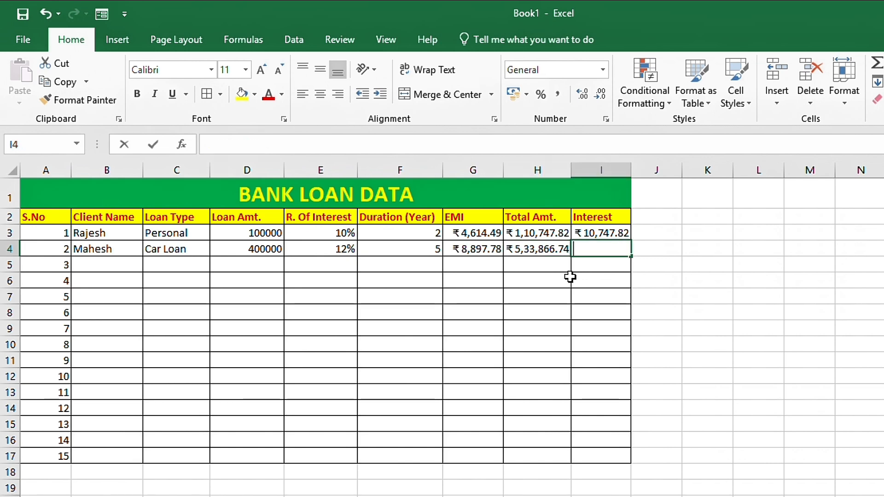
pyautogui.write('=')
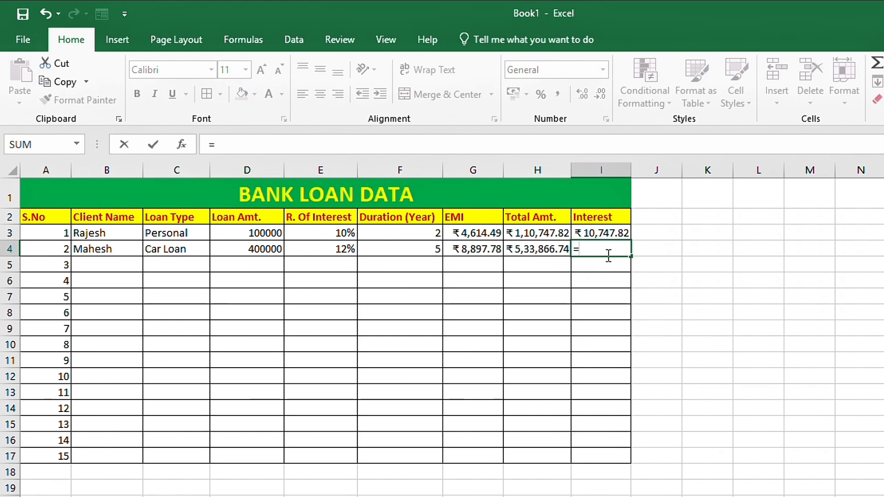
pyautogui.click(546, 254)
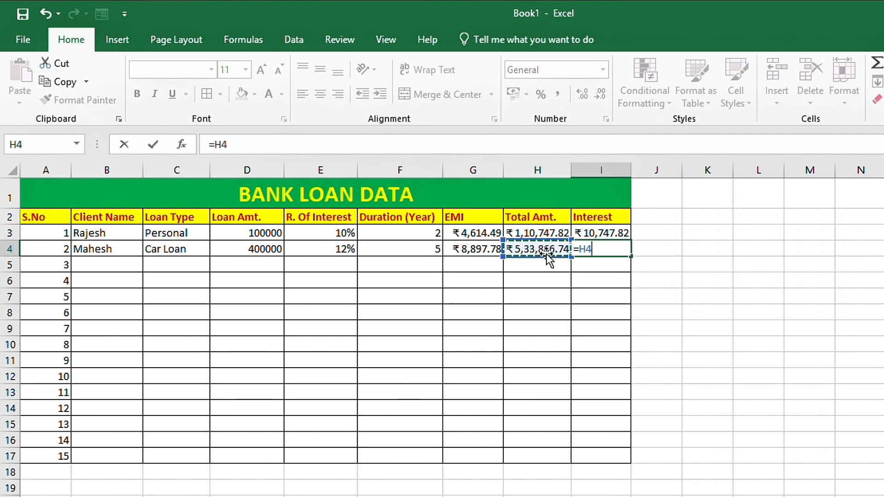
pyautogui.write('-')
pyautogui.click(258, 248)
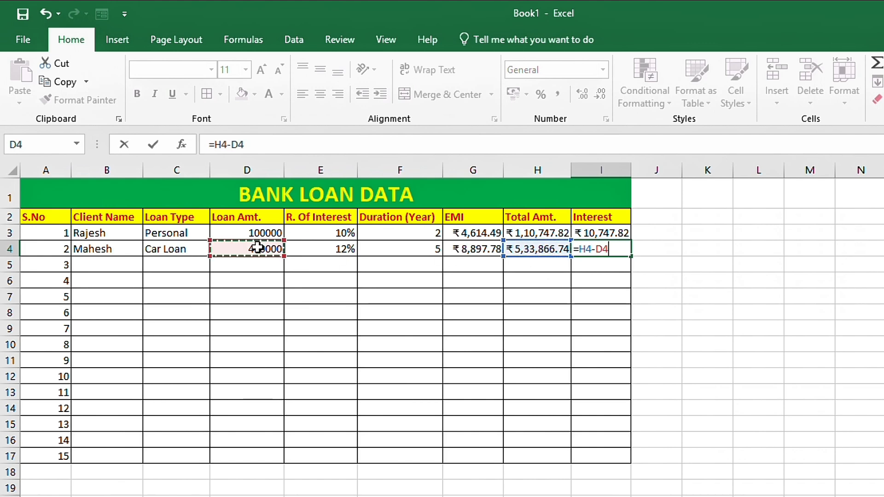
pyautogui.press('Return')
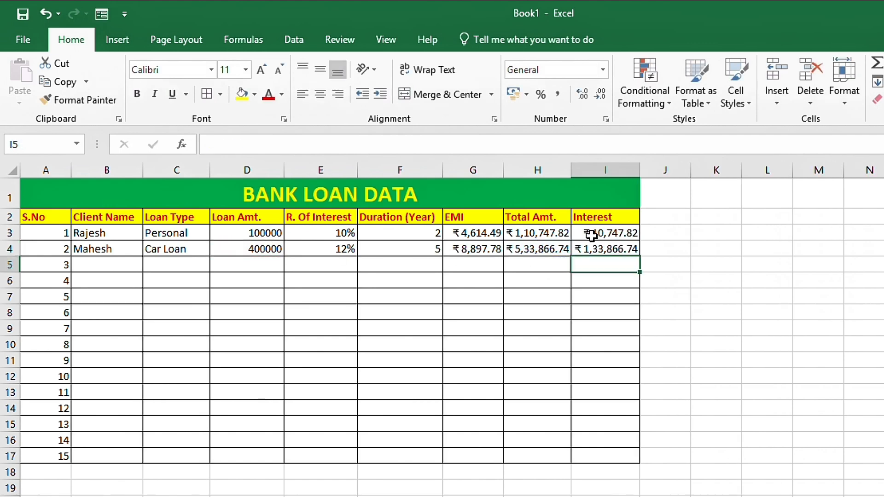
pyautogui.click(629, 248)
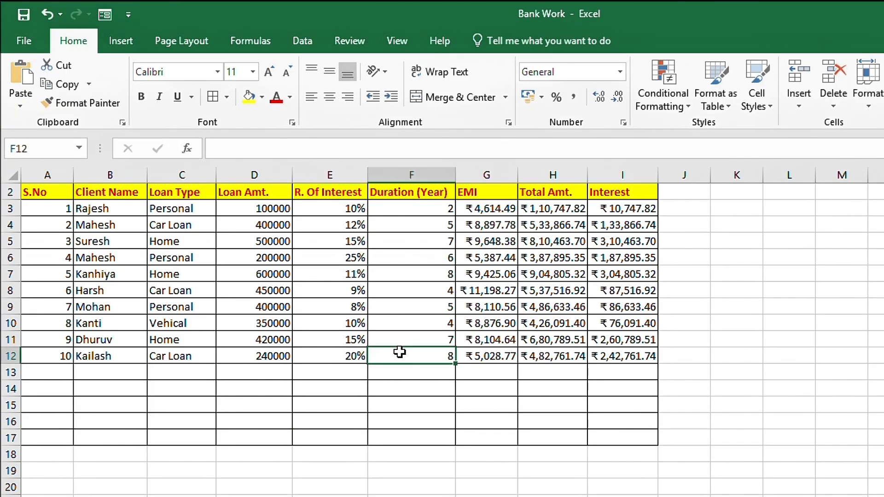
pyautogui.click(401, 375)
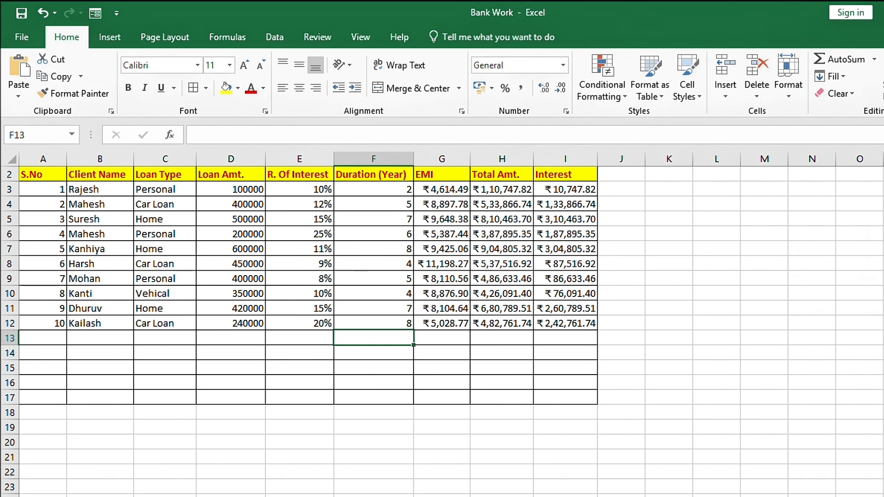
pyautogui.scroll(1, 442, 322)
pyautogui.click(407, 292)
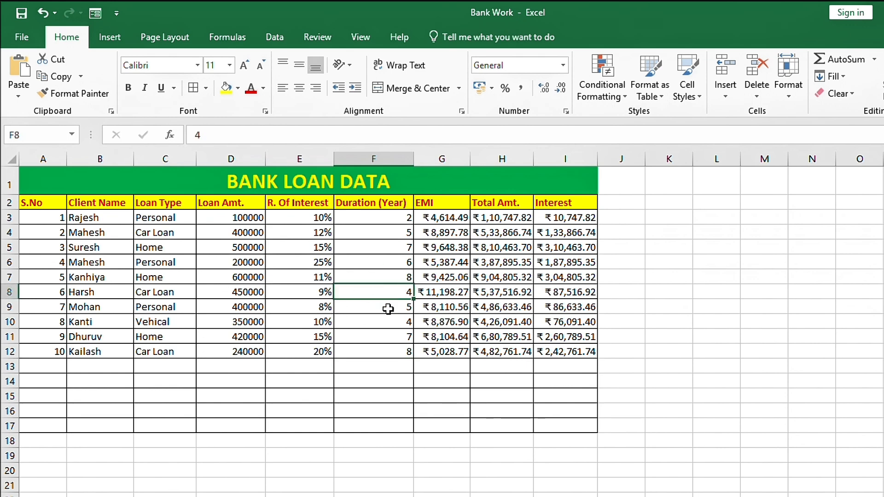
pyautogui.click(456, 316)
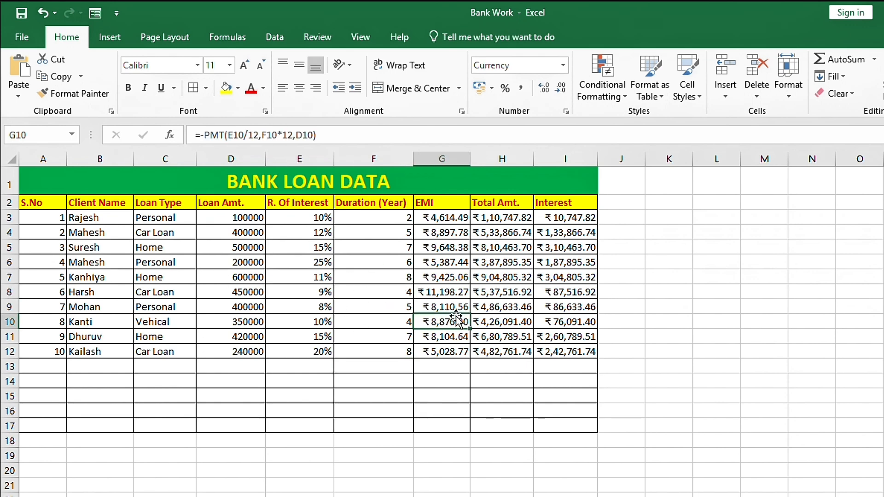